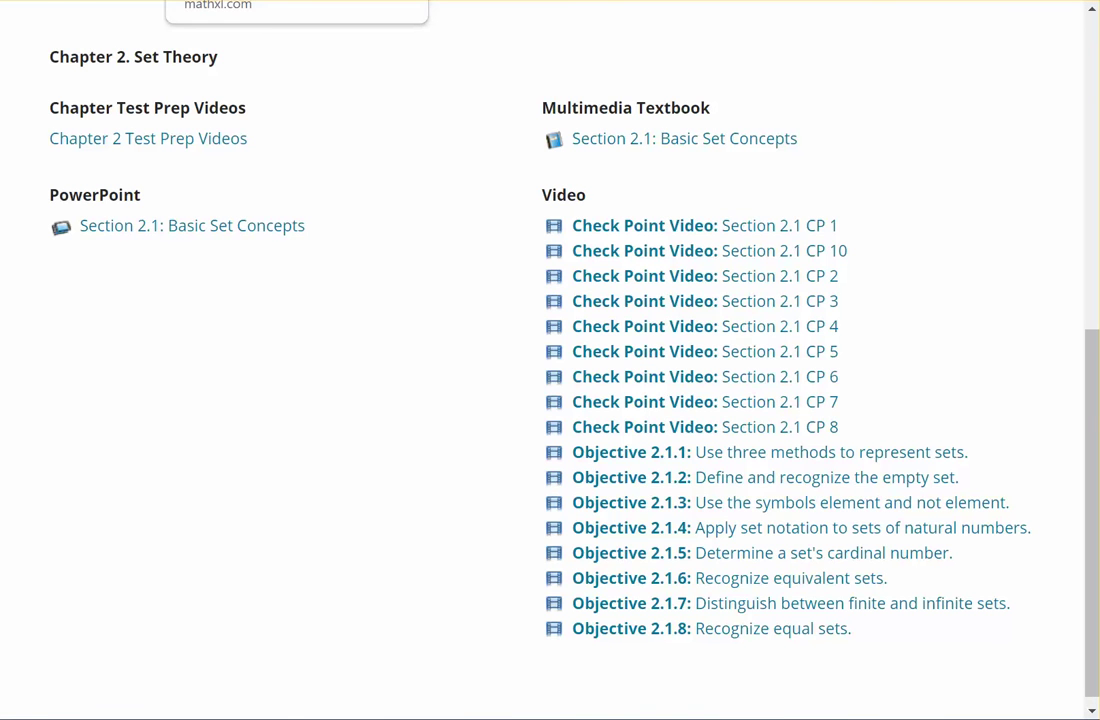
Step: Return to the MyLab Math content list and view the Integration Support page, then close it
left_click(150, 0)
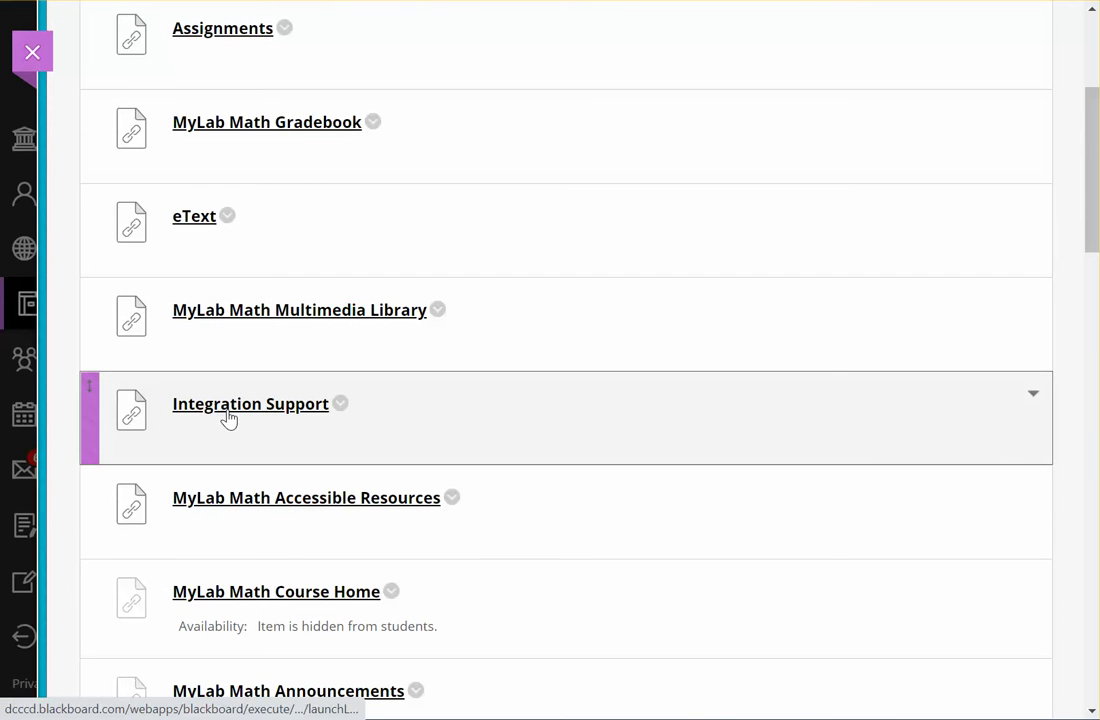
left_click(228, 416)
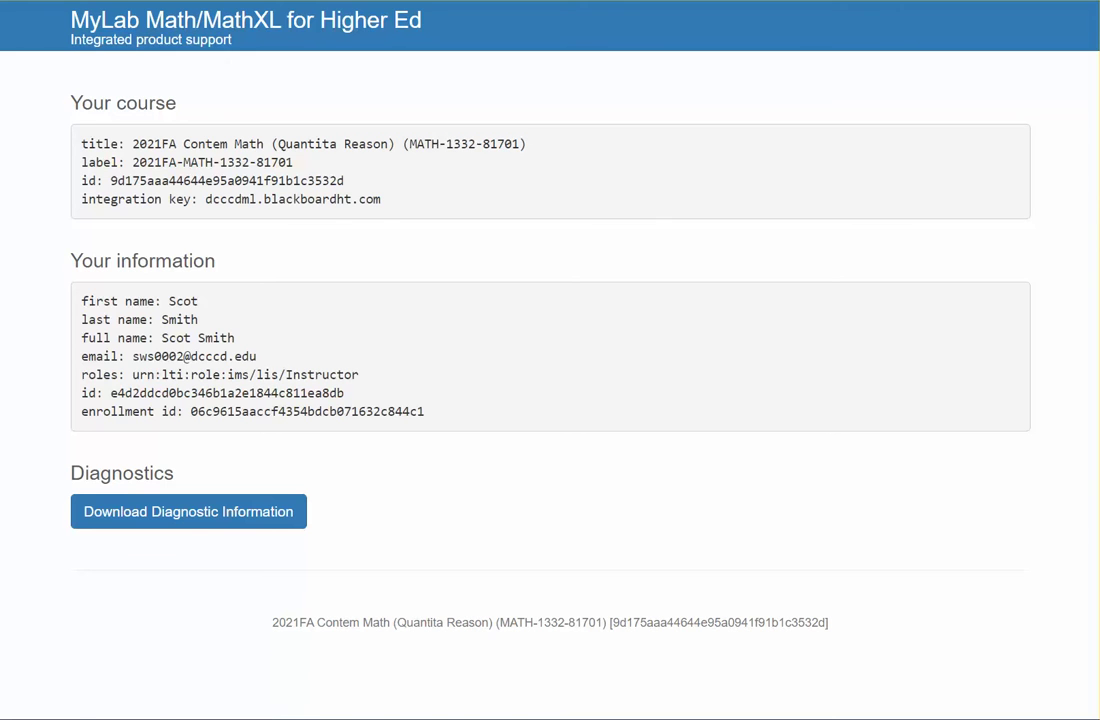
key("ctrl+w")
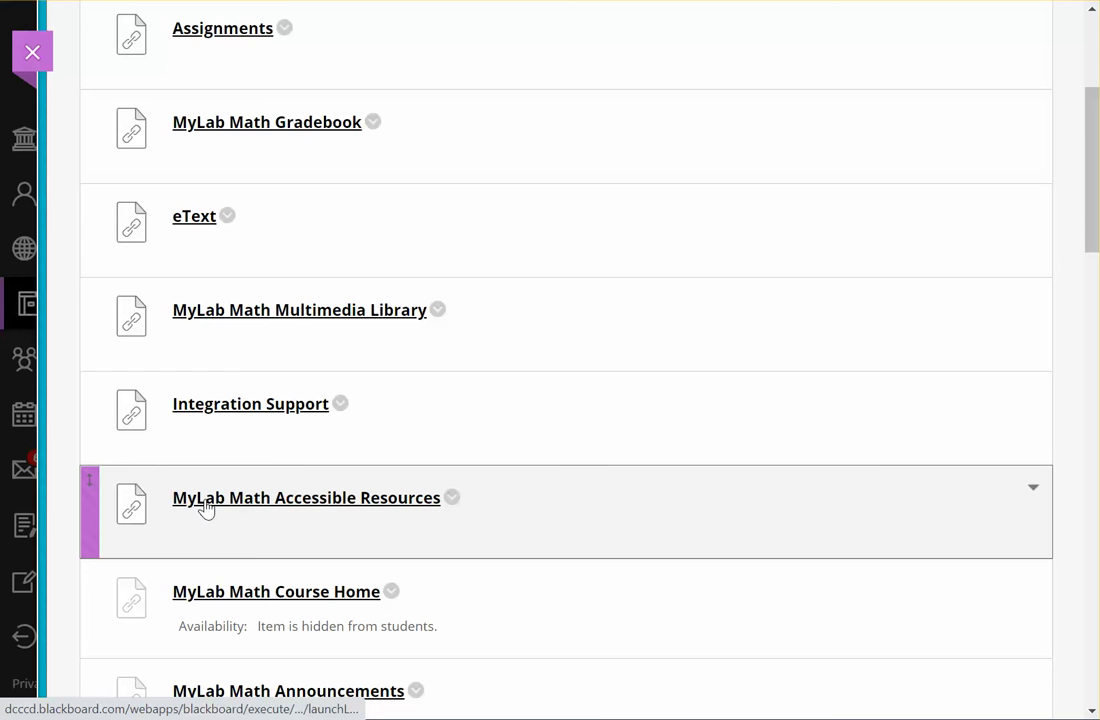
Step: View the MyLab Math Accessible Resources page, close it and look over the hidden items further down the content list
left_click(290, 507)
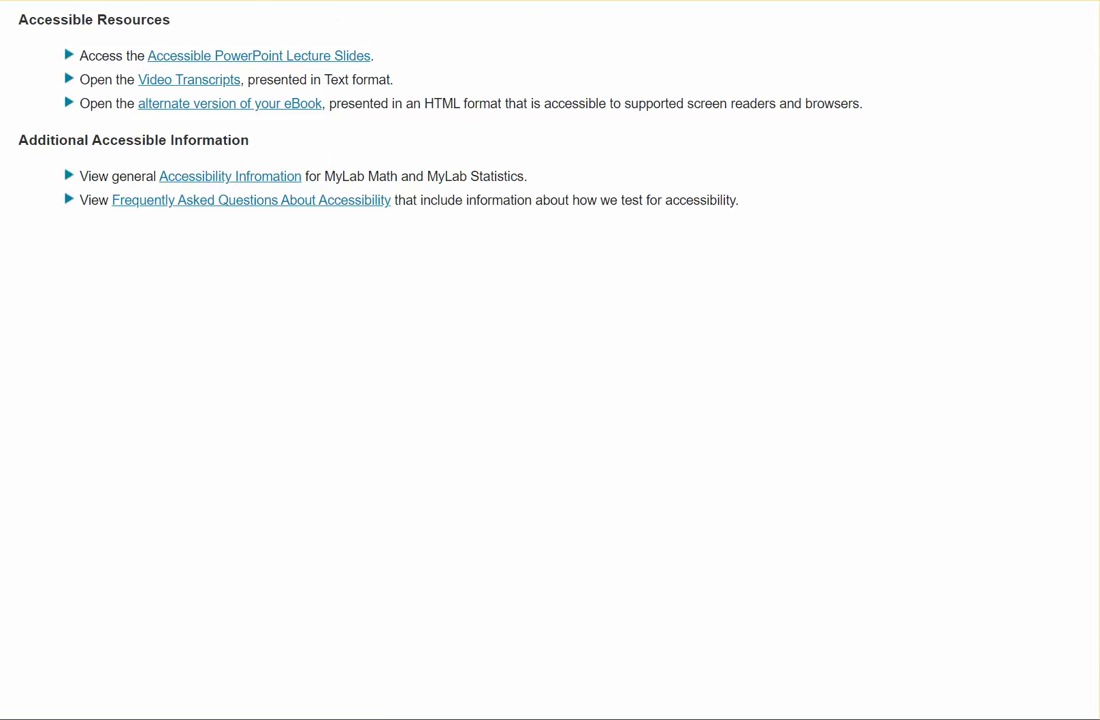
key("ctrl+w")
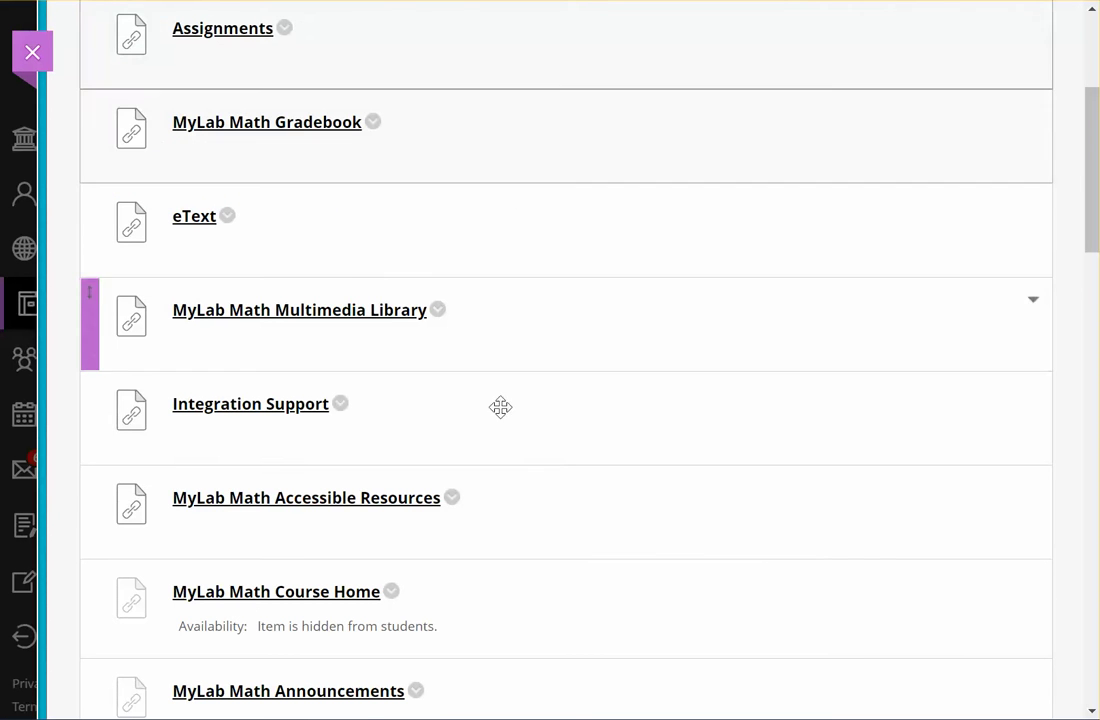
scroll(530, 454, "down", 1)
scroll(530, 454, "down", 2)
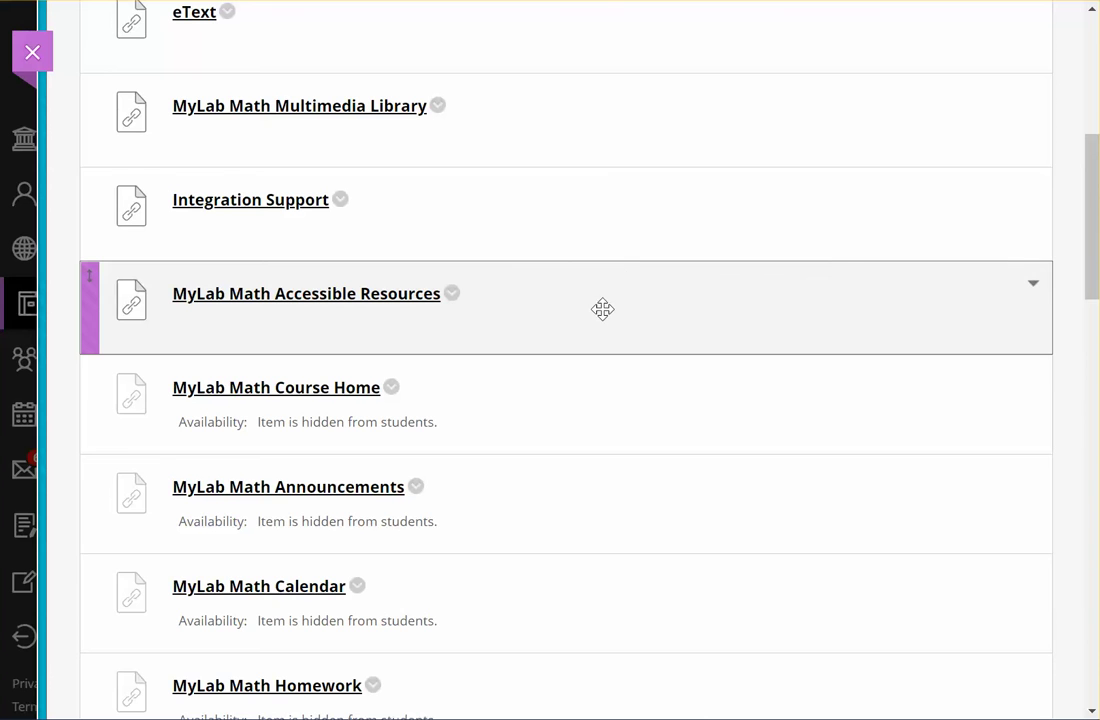
Step: Open Assignments, review the media list of Transitioning to College & Online Learning and return to the assignment list
scroll(602, 309, "up", 6)
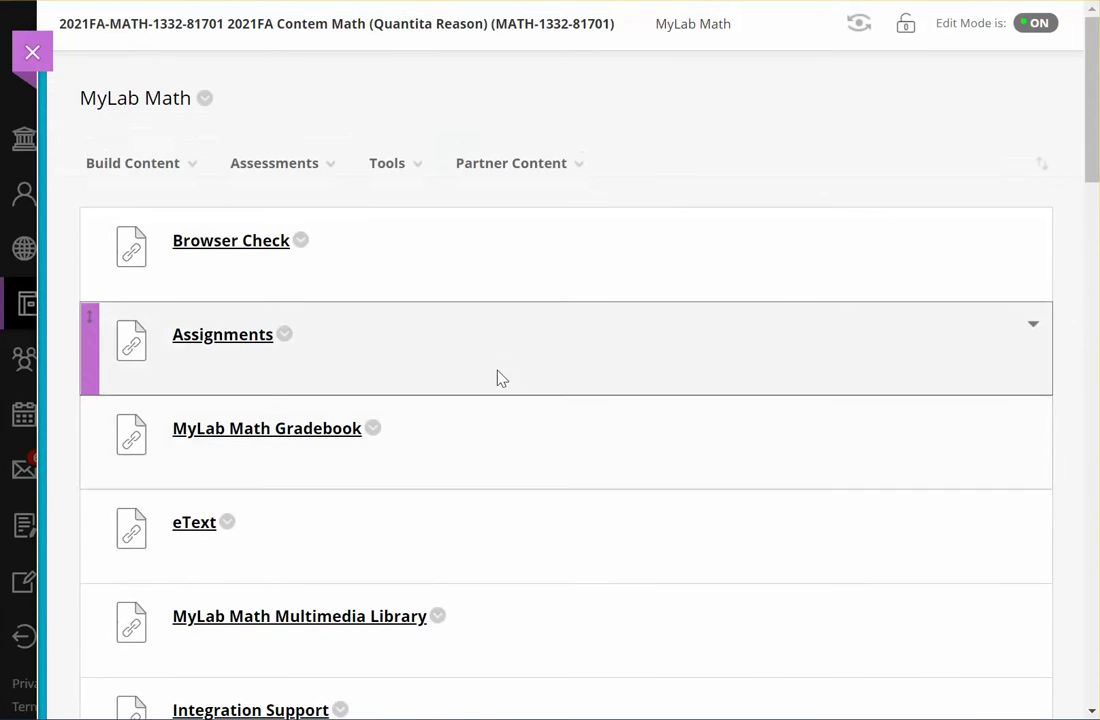
left_click(204, 346)
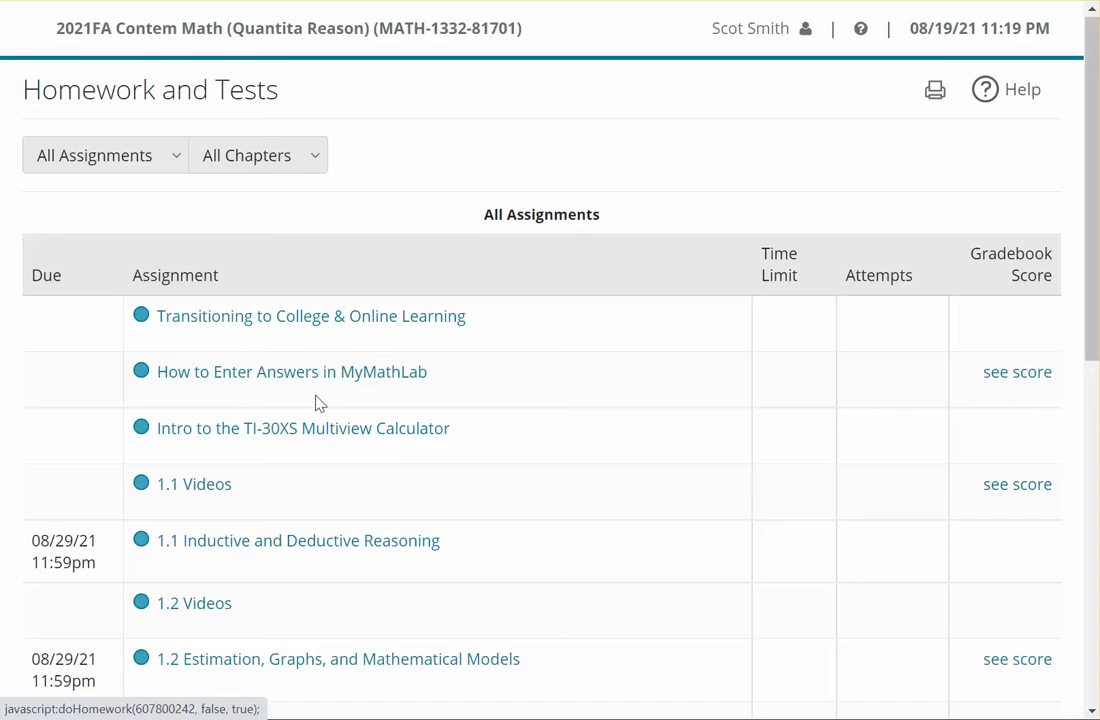
scroll(314, 400, "down", 1)
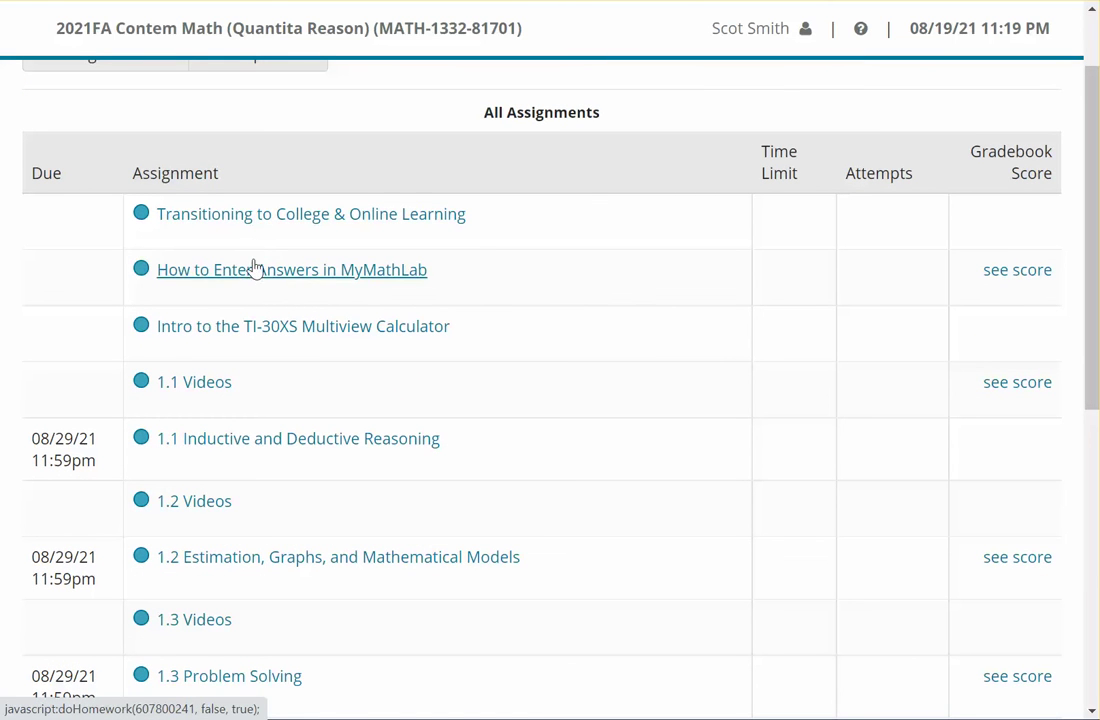
left_click(257, 216)
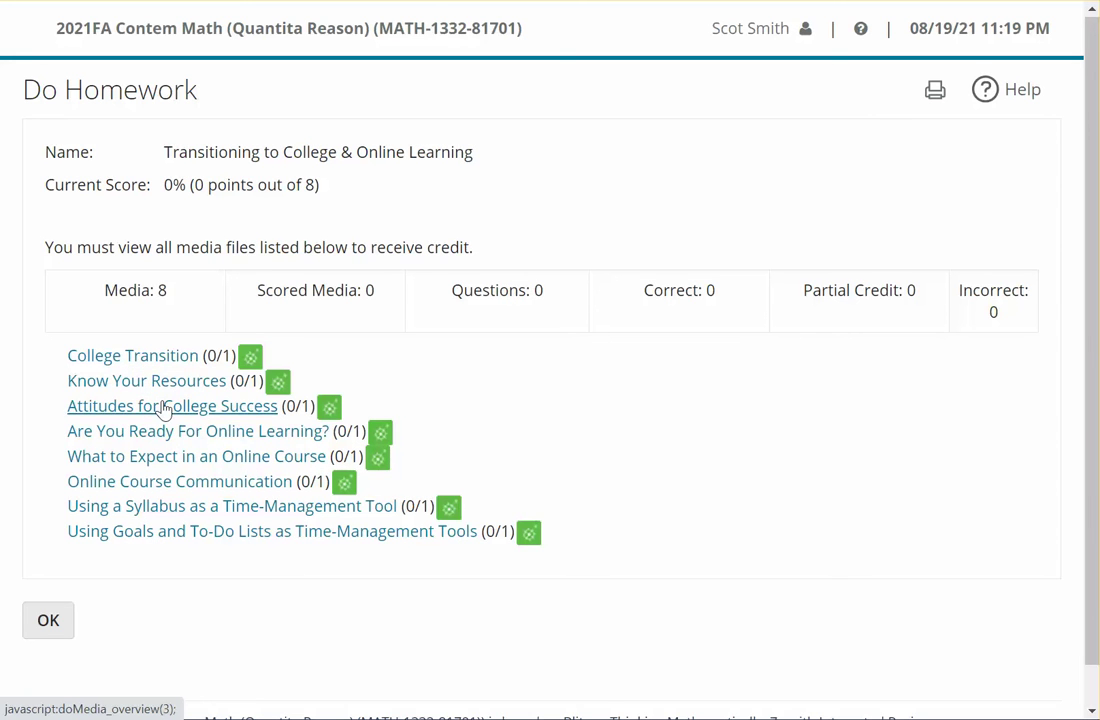
left_click(53, 620)
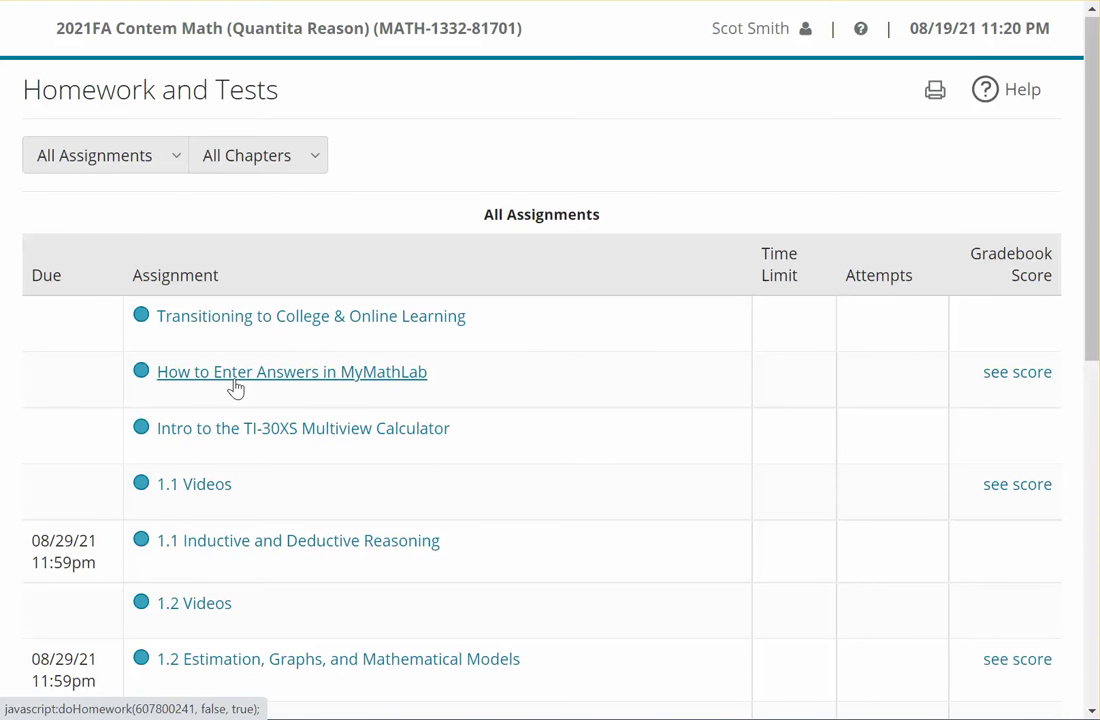
Step: Open How to Enter Answers in MyMathLab, look through its How to Enter Answers tours and return to the assignment list
left_click(332, 385)
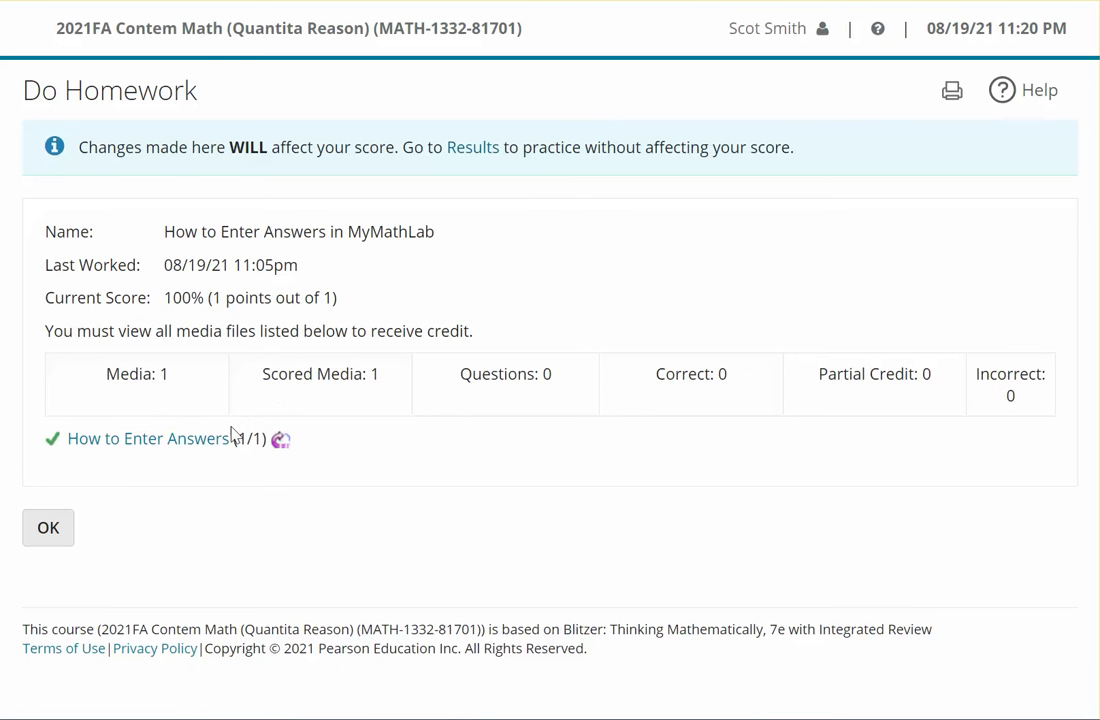
left_click(147, 447)
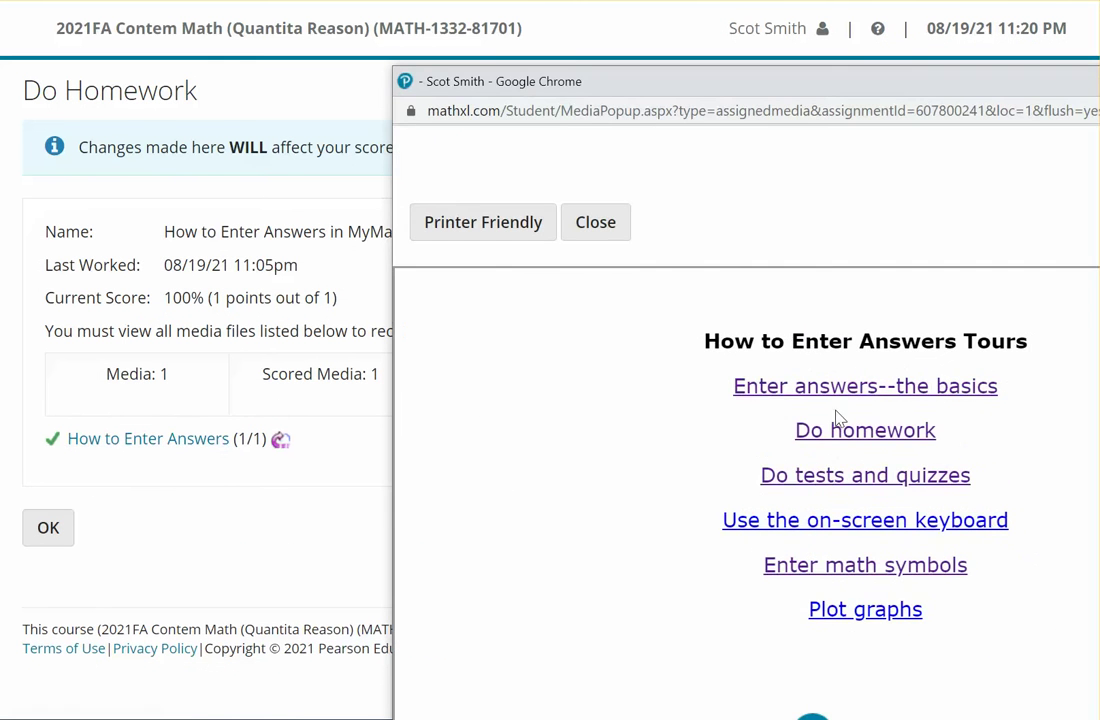
scroll(836, 410, "down", 2)
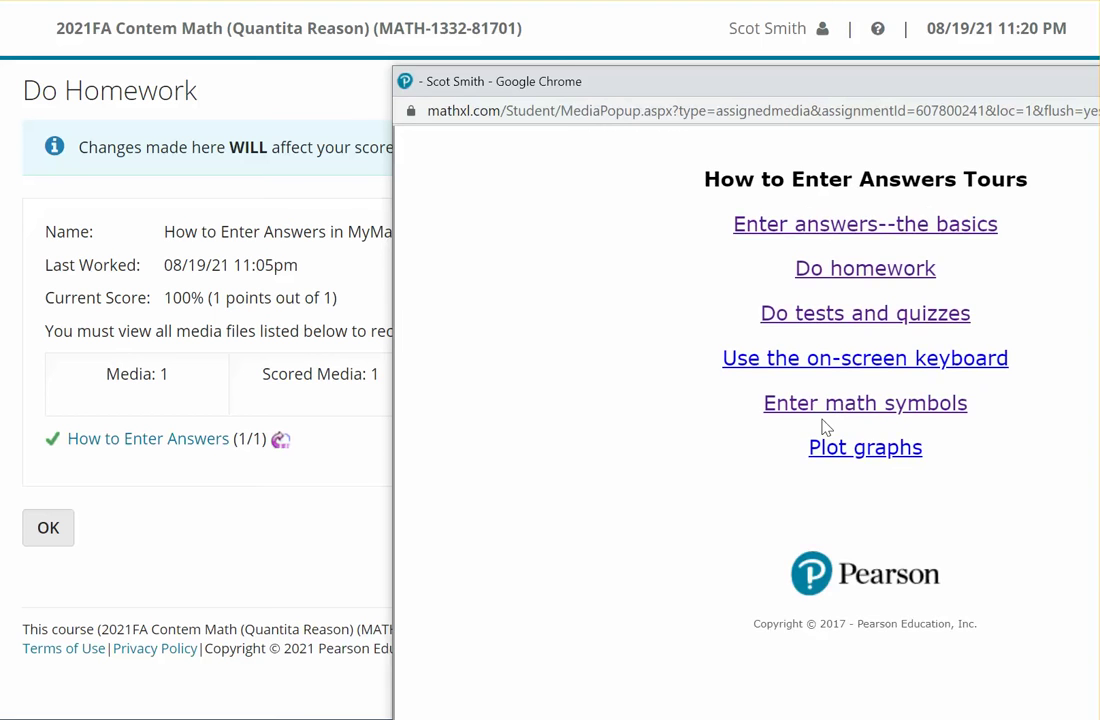
scroll(825, 428, "up", 2)
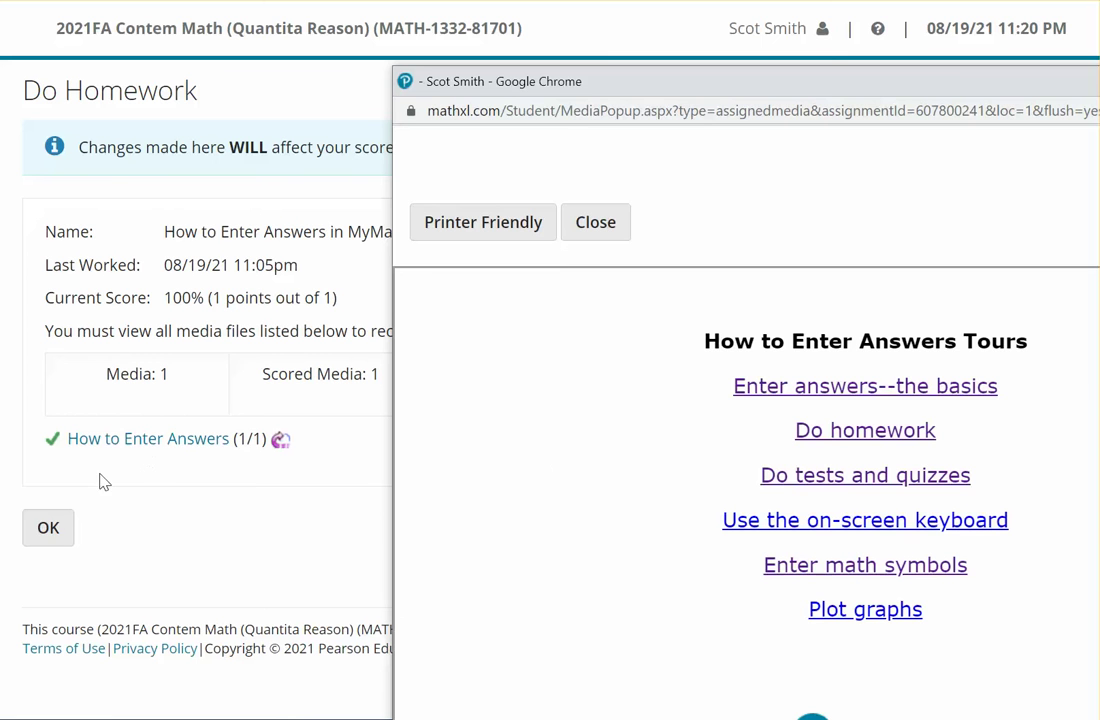
left_click(588, 224)
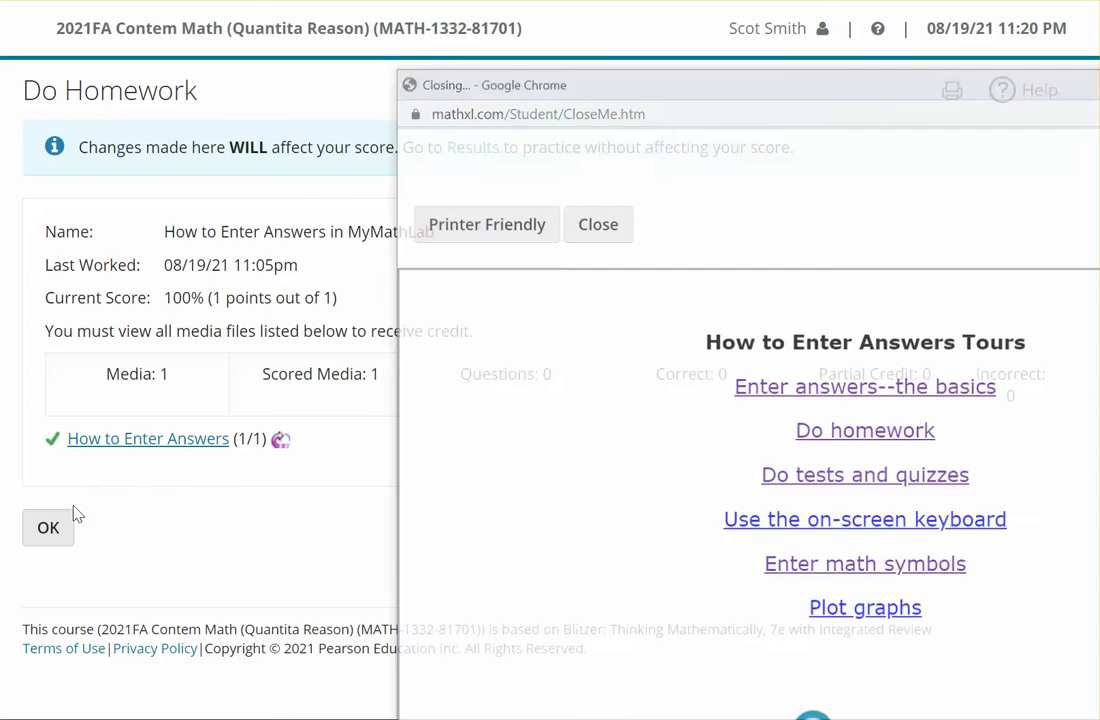
left_click(54, 537)
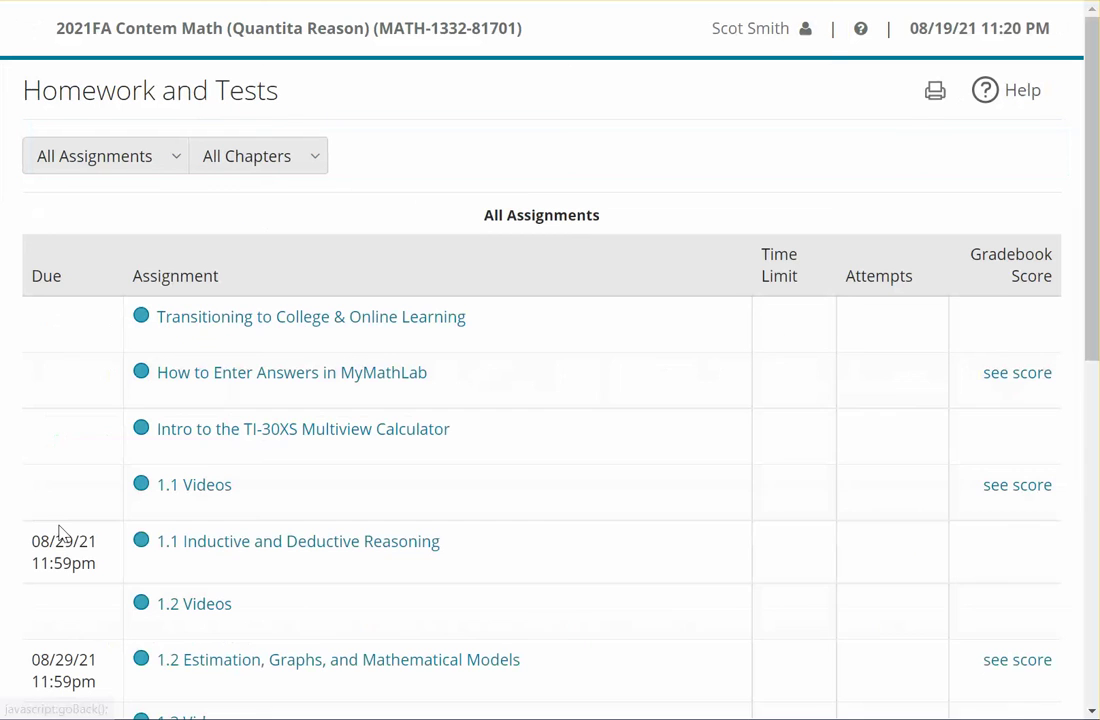
Step: Open the Intro to the TI-30XS Multiview Calculator video to get its media credit, close it and return to the assignment list
left_click(248, 440)
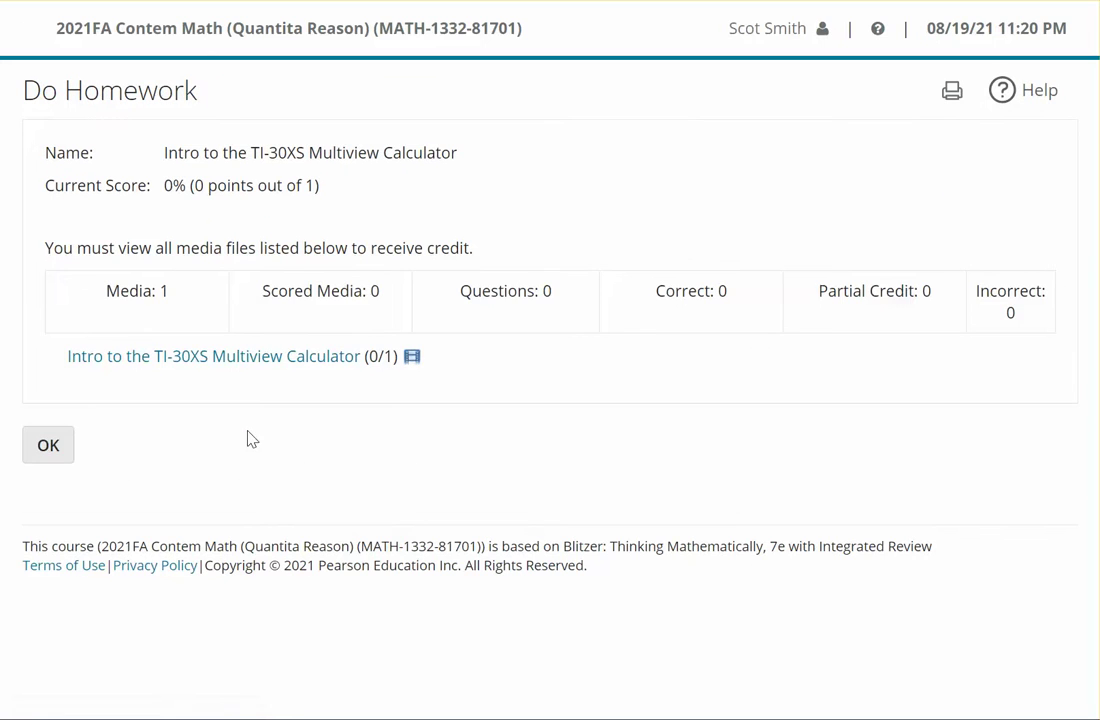
left_click(212, 366)
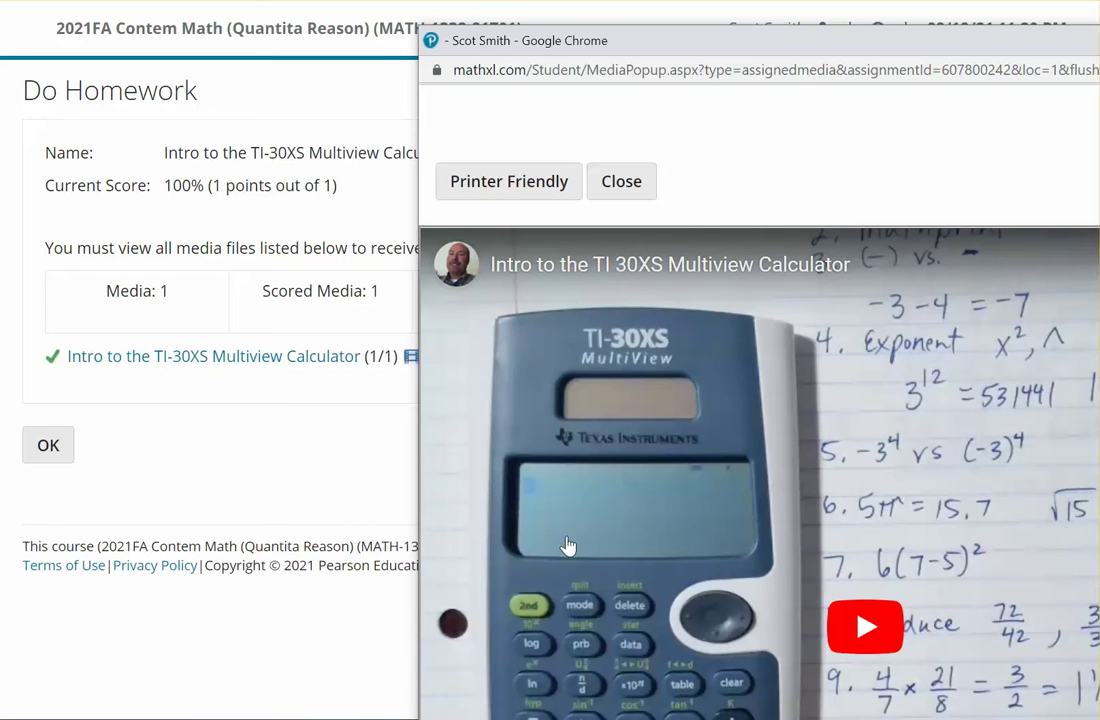
left_click_drag(735, 46, 418, 0)
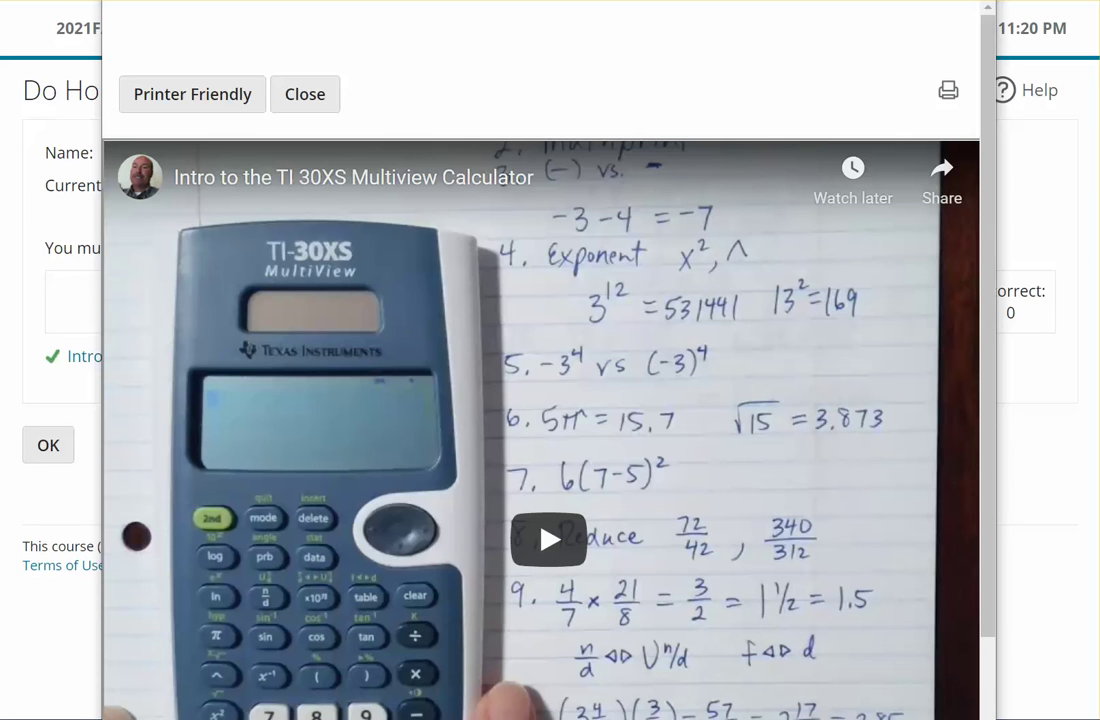
scroll(663, 410, "down", 3)
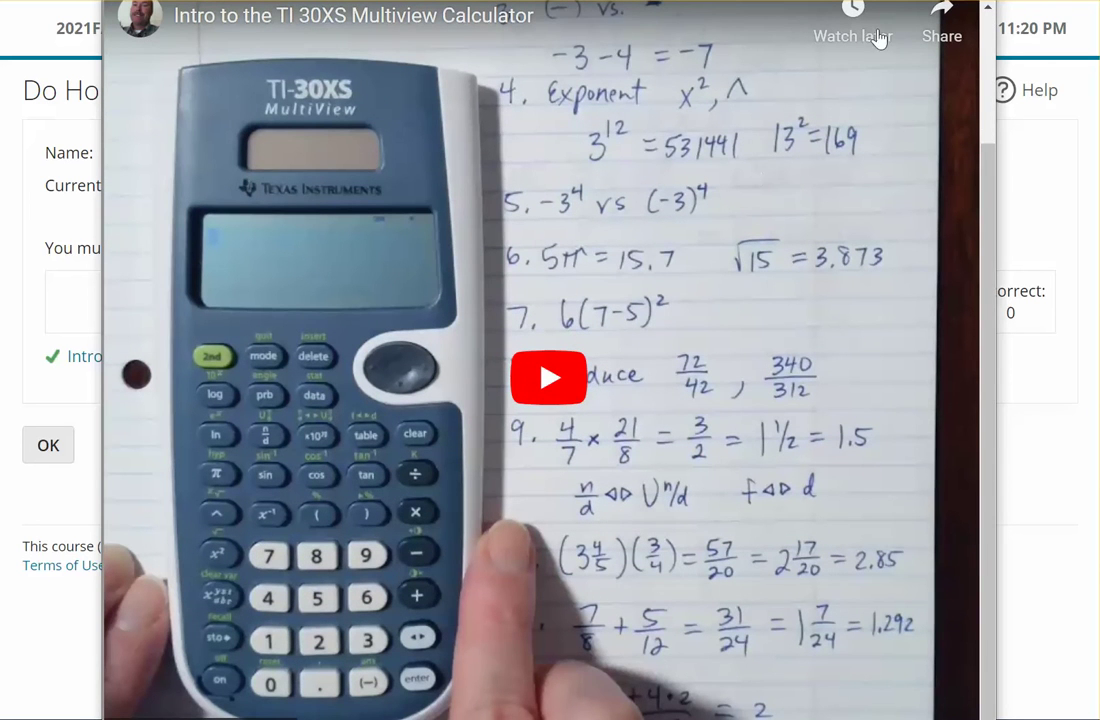
key("ctrl+w")
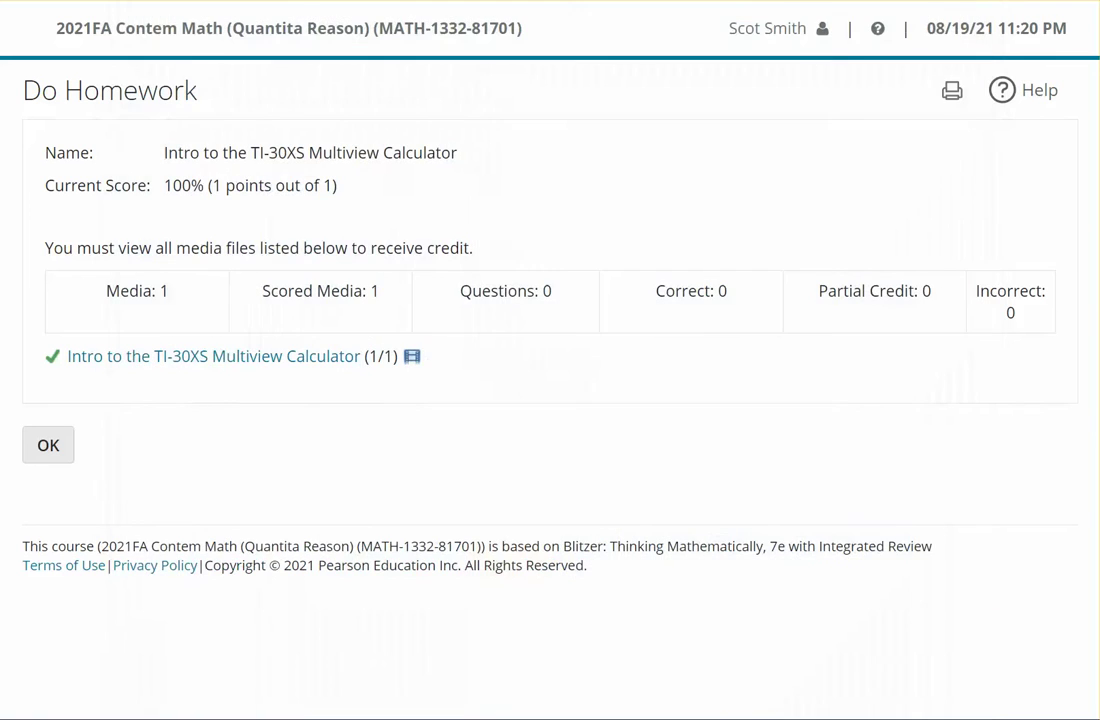
left_click(44, 455)
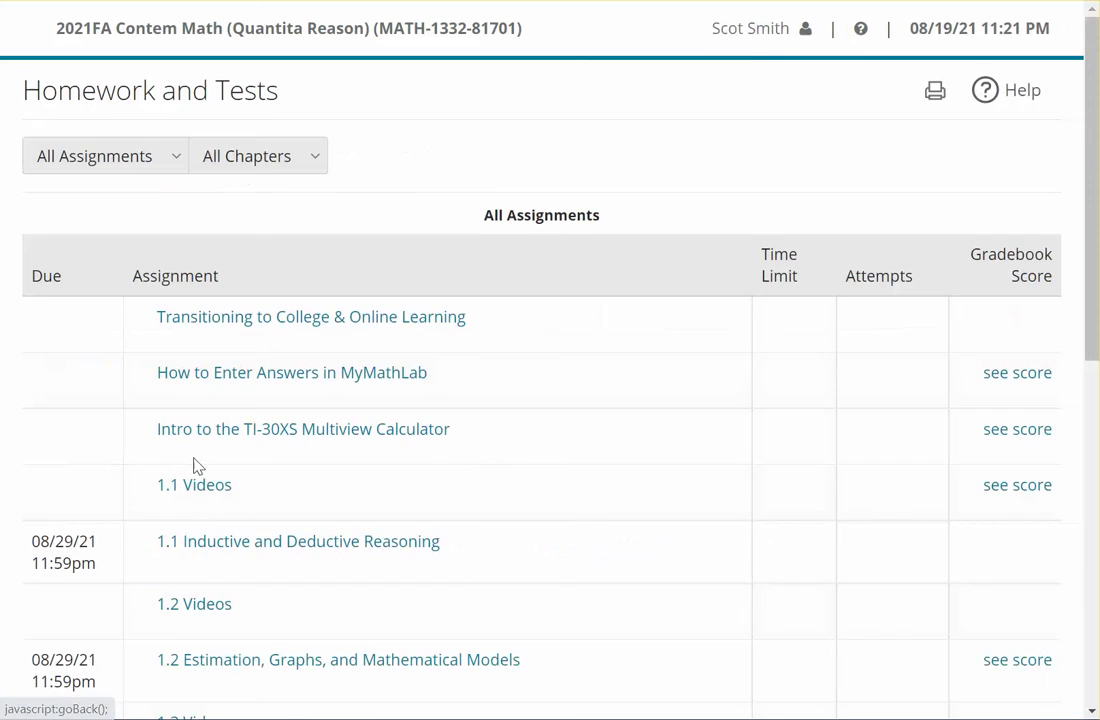
Step: In 1.1 Videos, view the 1T Problem Solving & Critical Thinking video window, close it and return to the assignment list
scroll(339, 447, "down", 1)
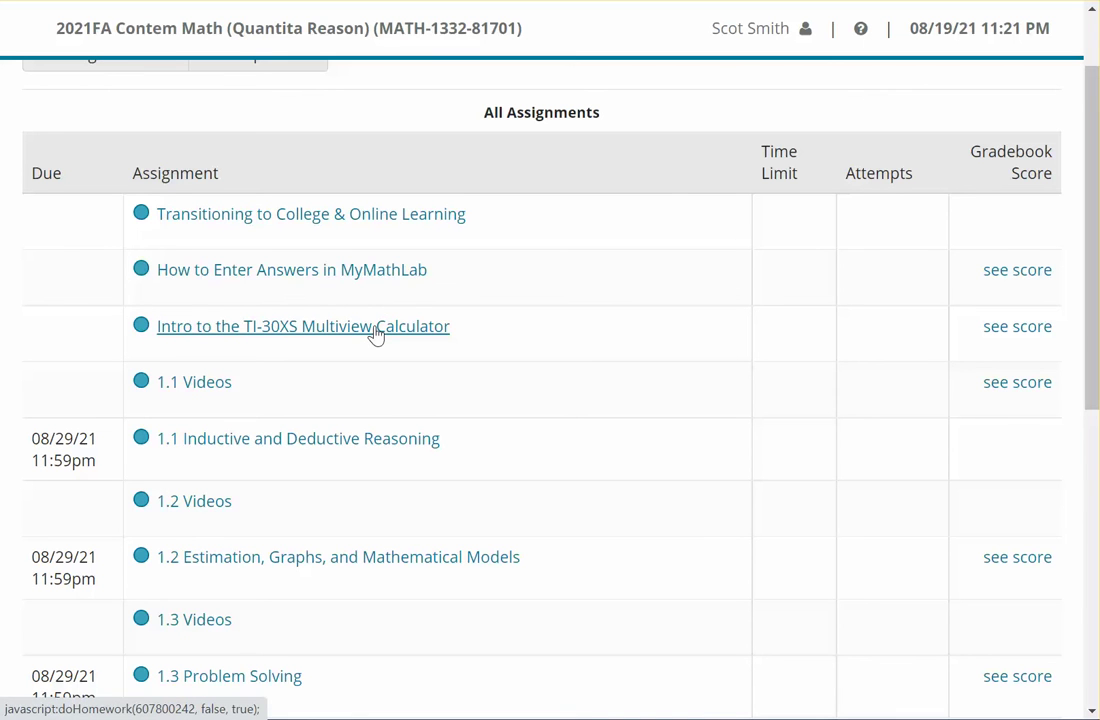
scroll(340, 397, "down", 1)
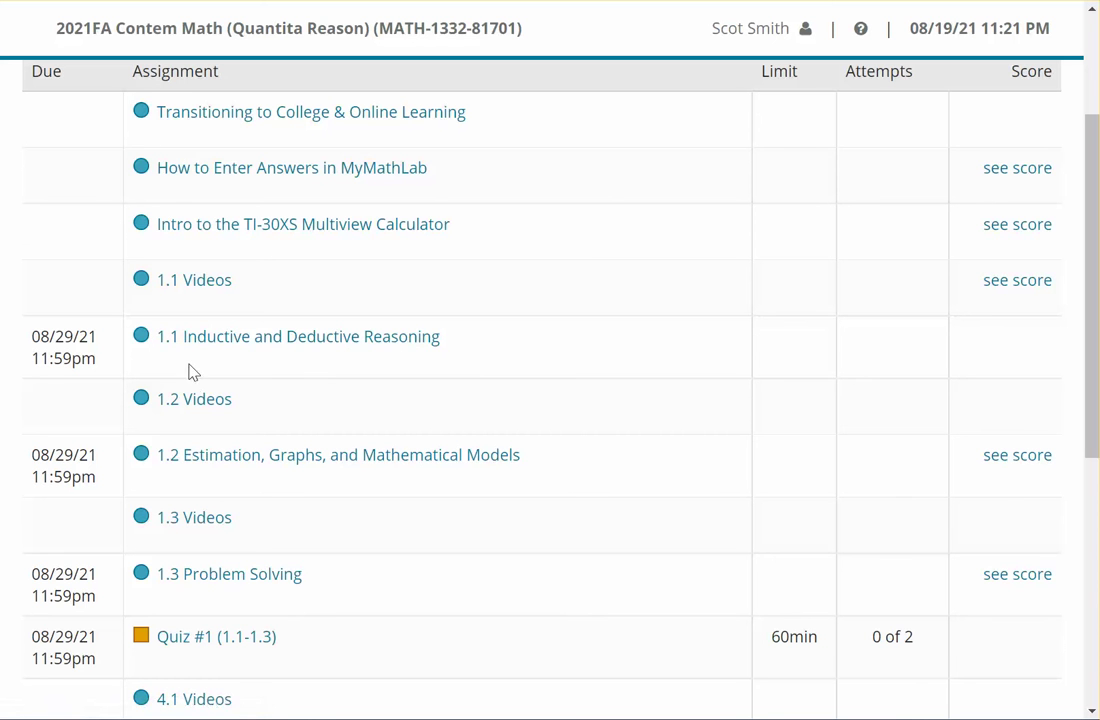
left_click(200, 283)
scroll(645, 527, "down", 3)
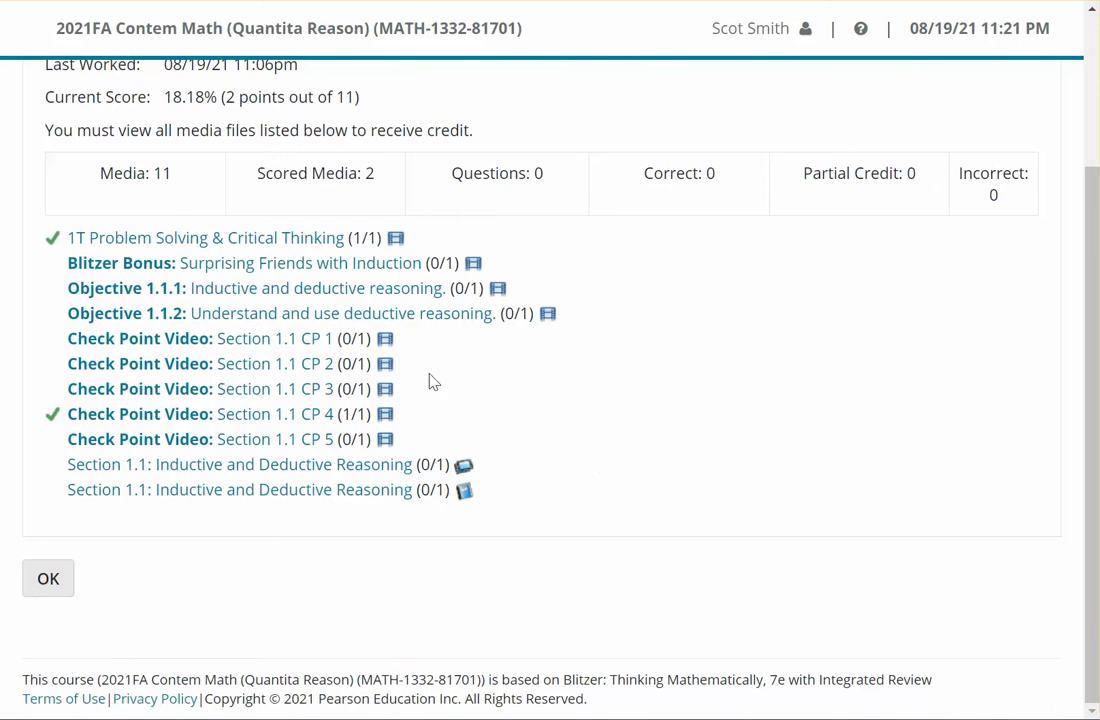
left_click(112, 240)
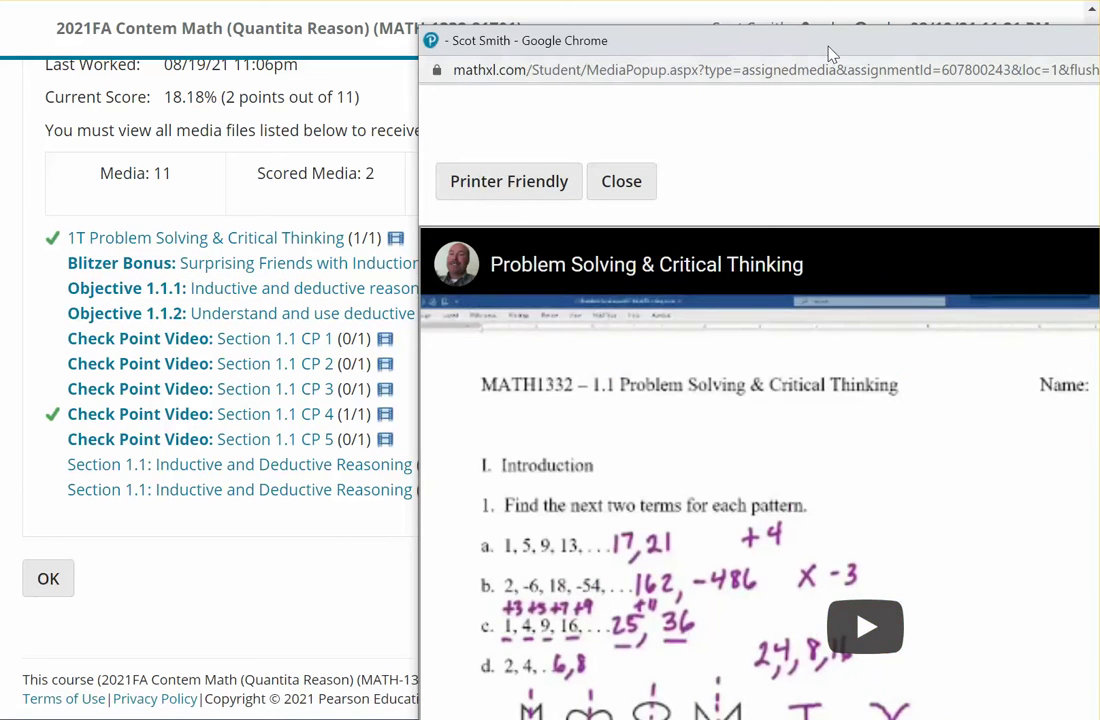
left_click_drag(828, 53, 523, 0)
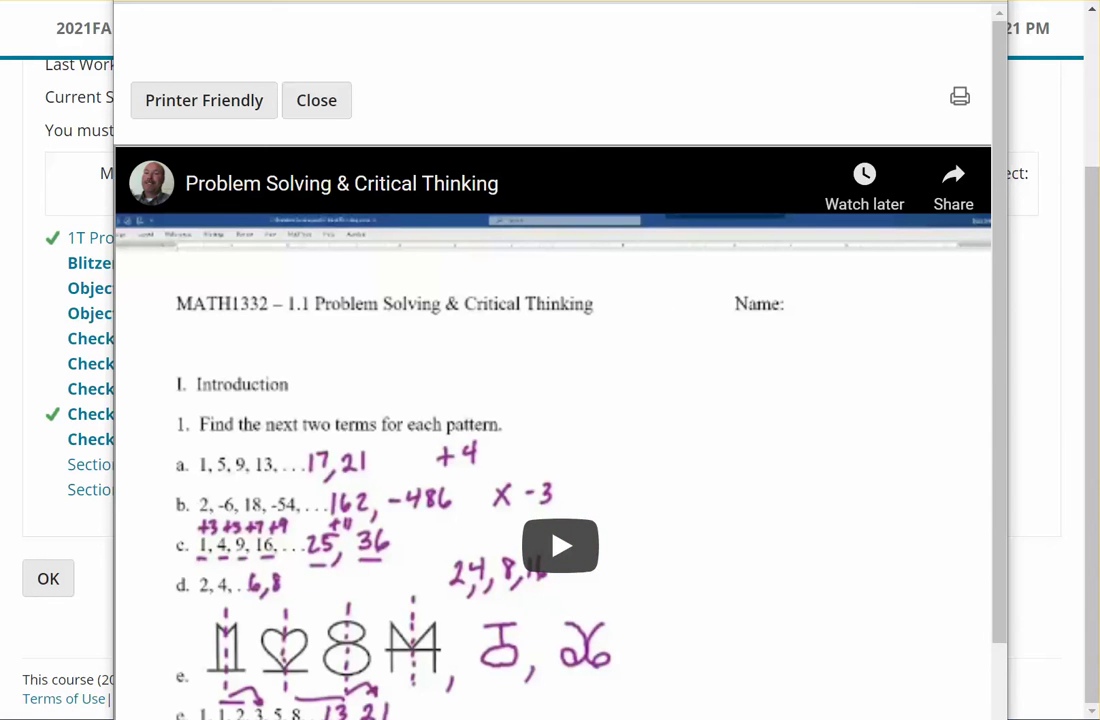
left_click(316, 100)
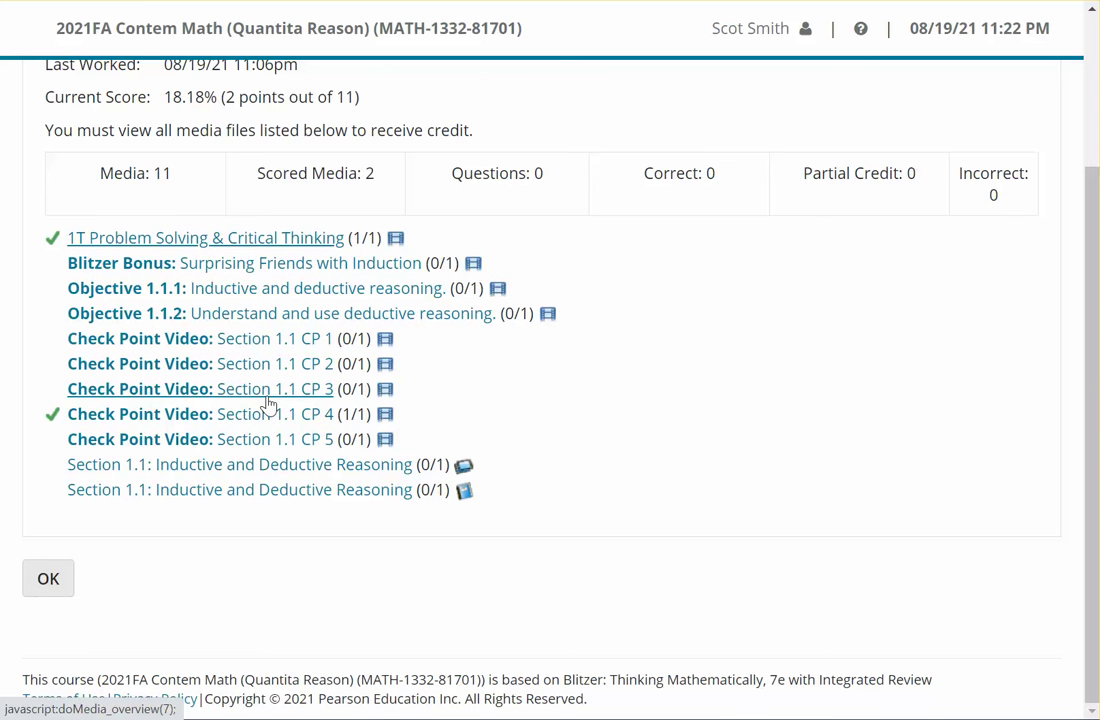
left_click(47, 590)
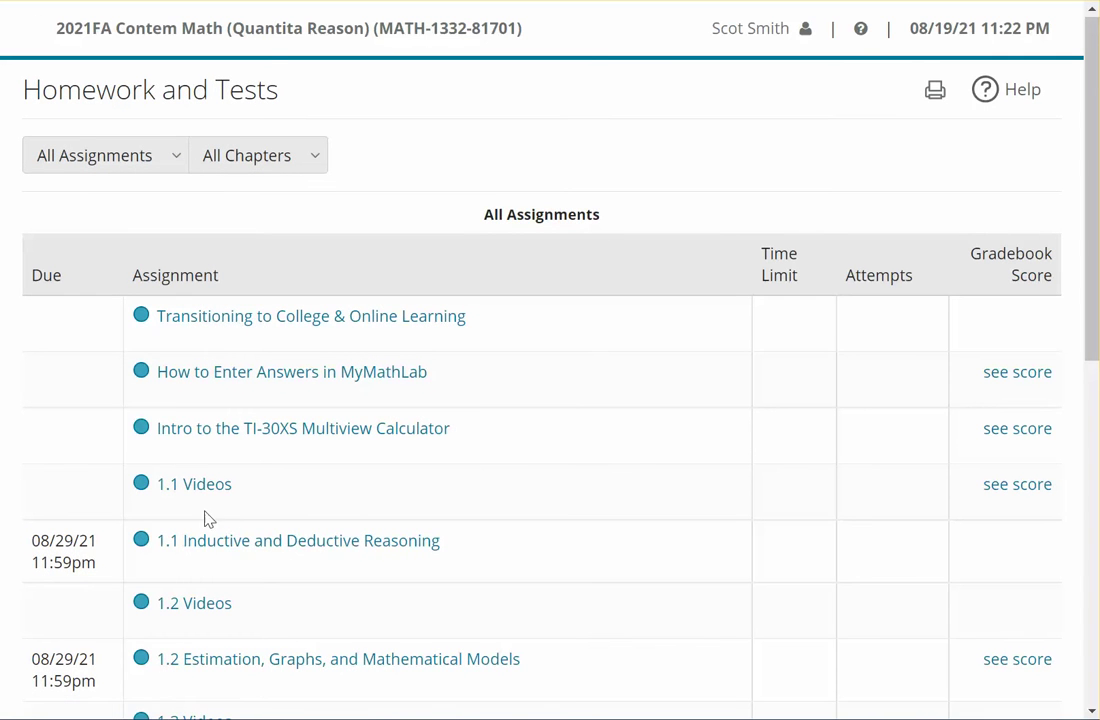
Step: Open the 1.1 Inductive and Deductive Reasoning homework, review its question list and start Question 1
scroll(235, 512, "down", 2)
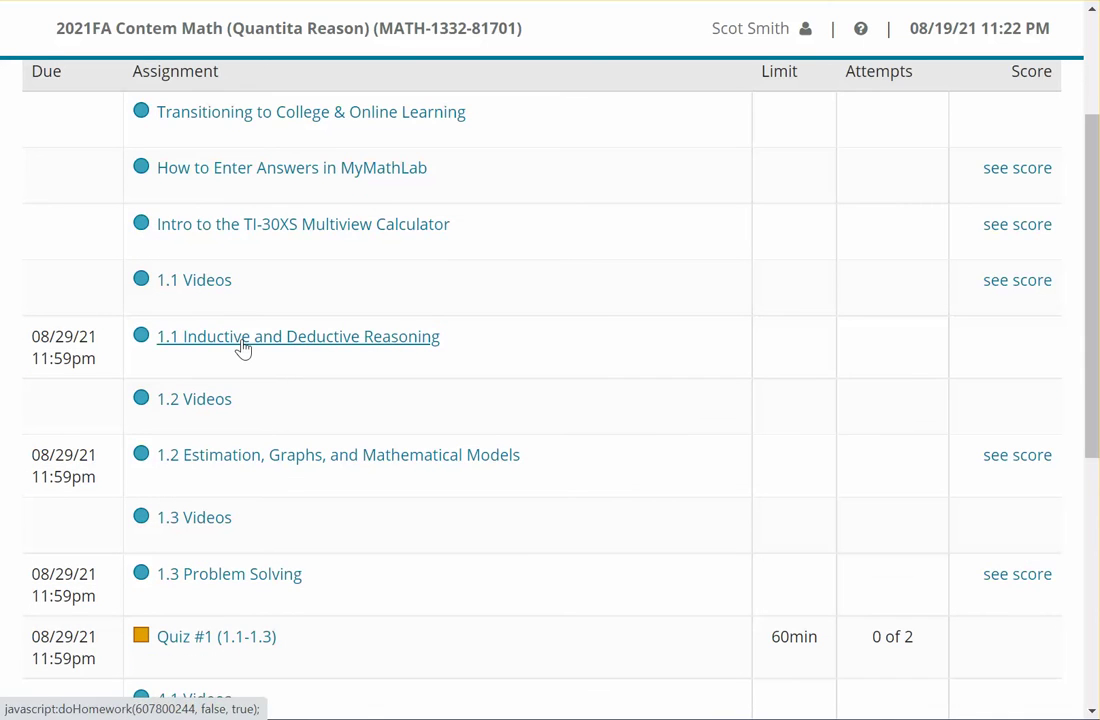
left_click(242, 347)
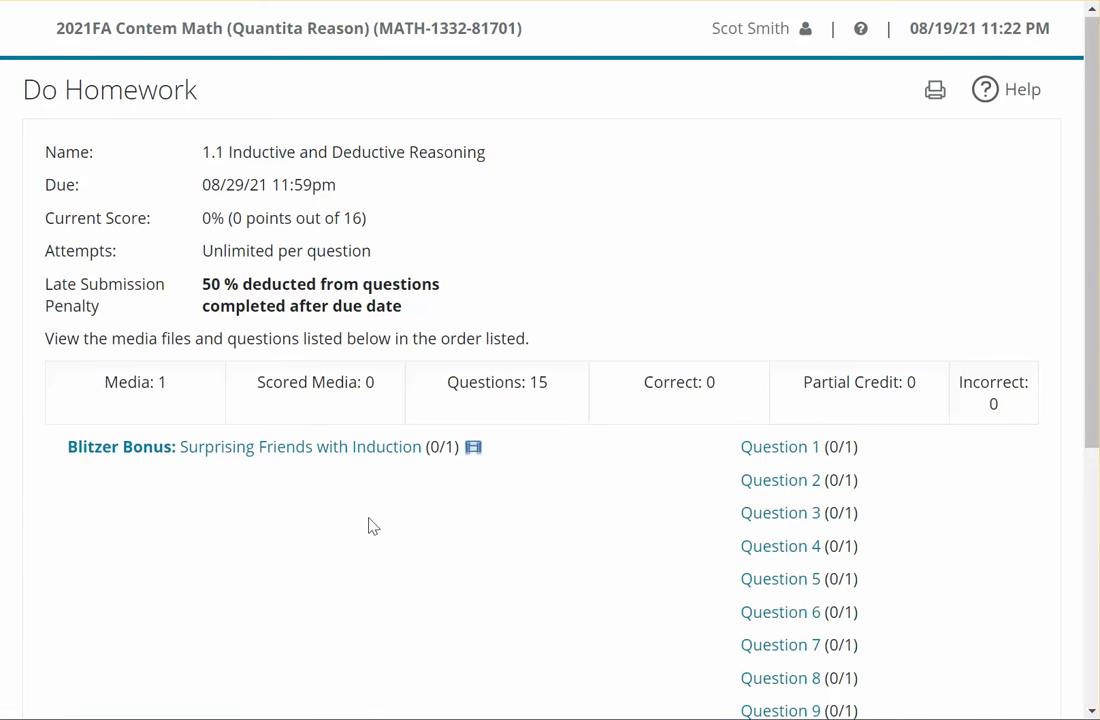
scroll(480, 590, "down", 4)
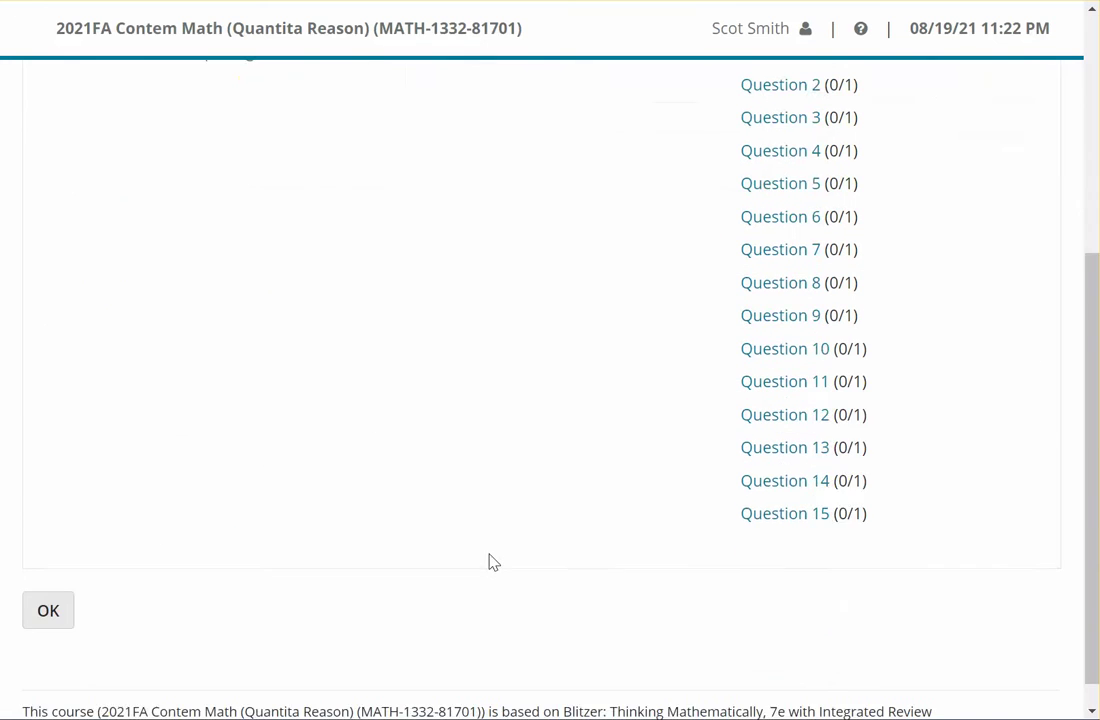
scroll(462, 569, "up", 2)
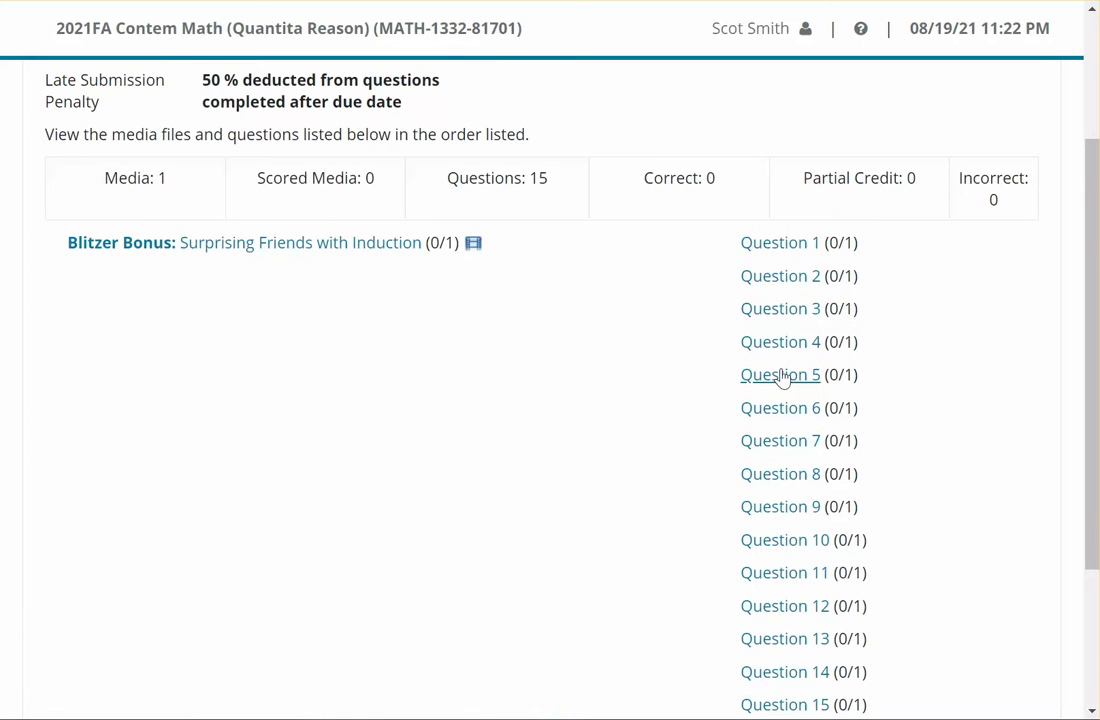
left_click(779, 248)
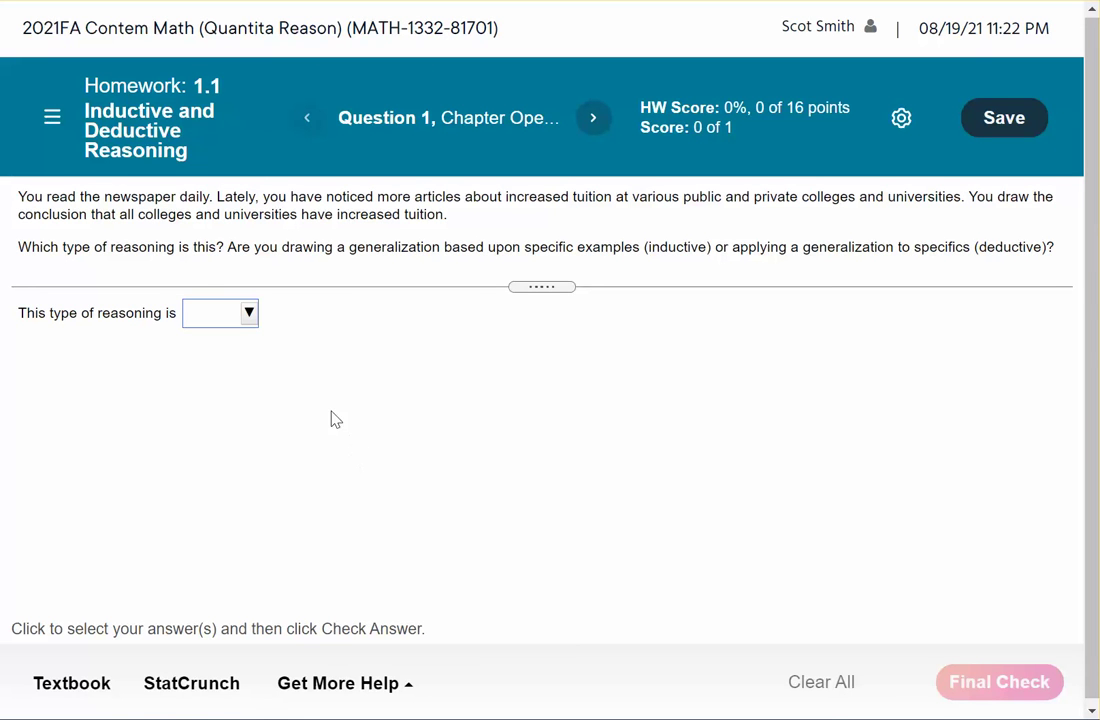
Step: Open the homework overview for 1.1 Inductive and Deductive Reasoning, look through its question list and close it
left_click(51, 120)
scroll(614, 499, "down", 4)
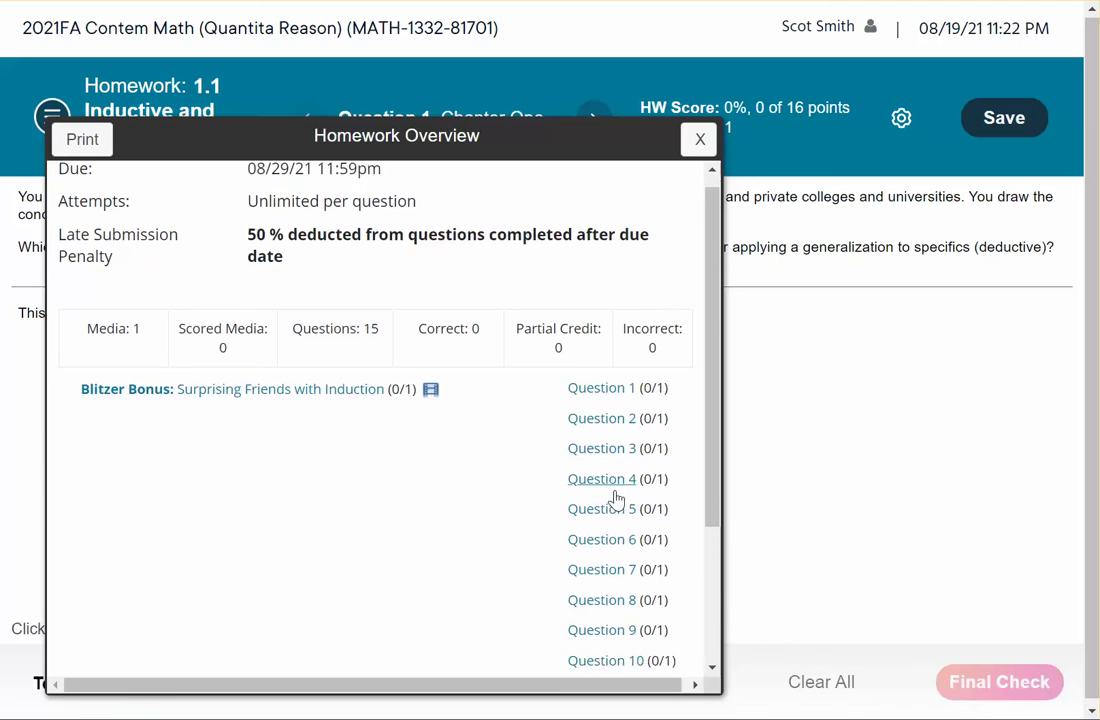
scroll(615, 470, "up", 4)
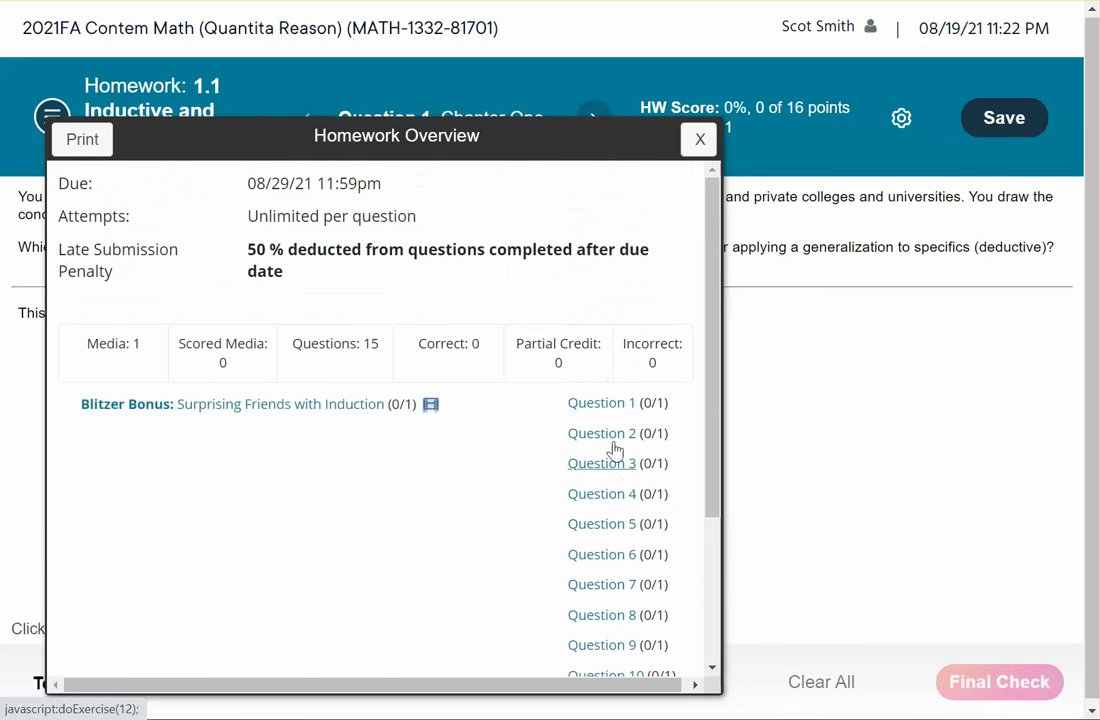
left_click(700, 140)
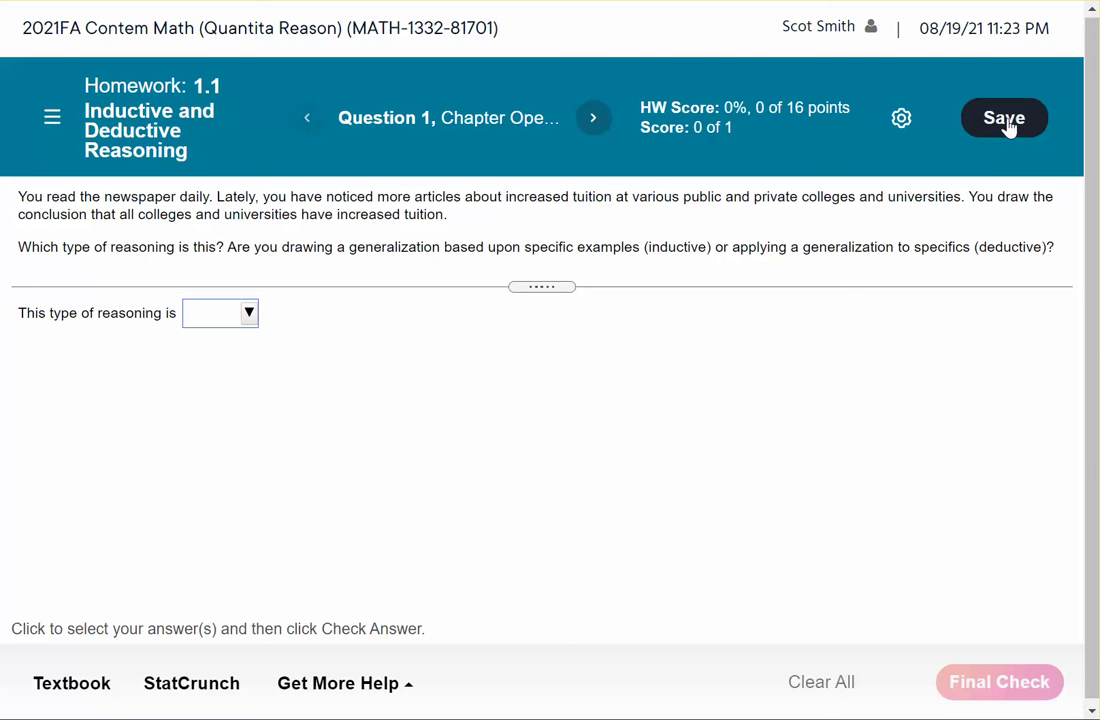
Step: View the Accessibility mode setting, close it without changes and look over the other homework settings
left_click(902, 120)
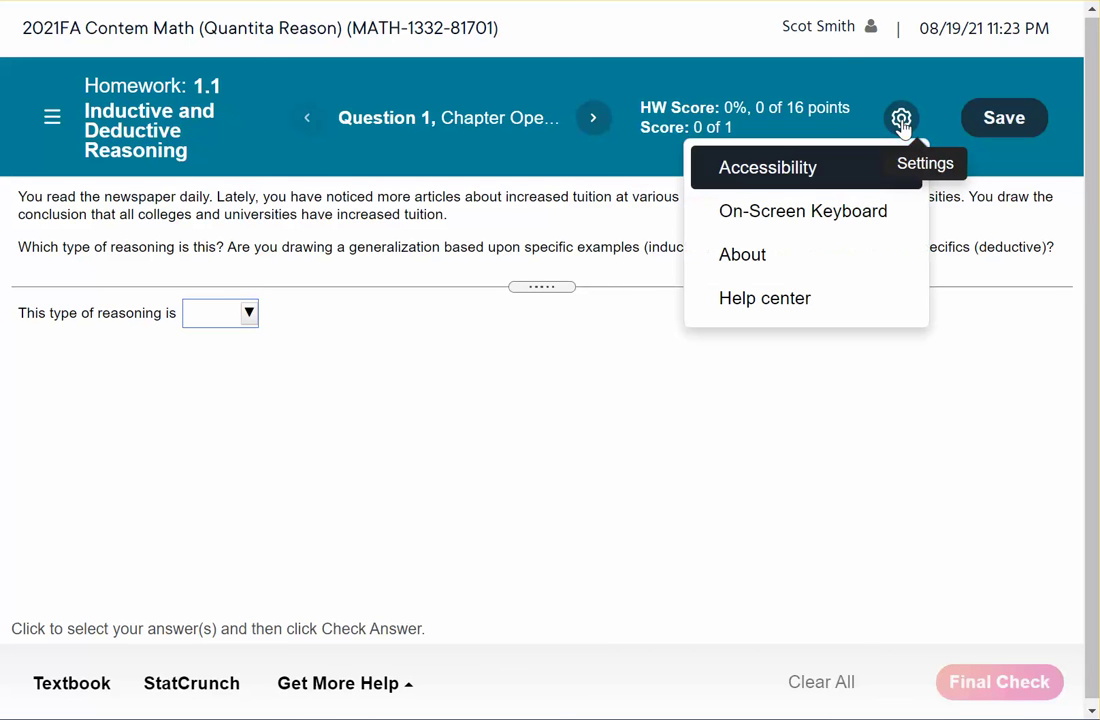
left_click(785, 177)
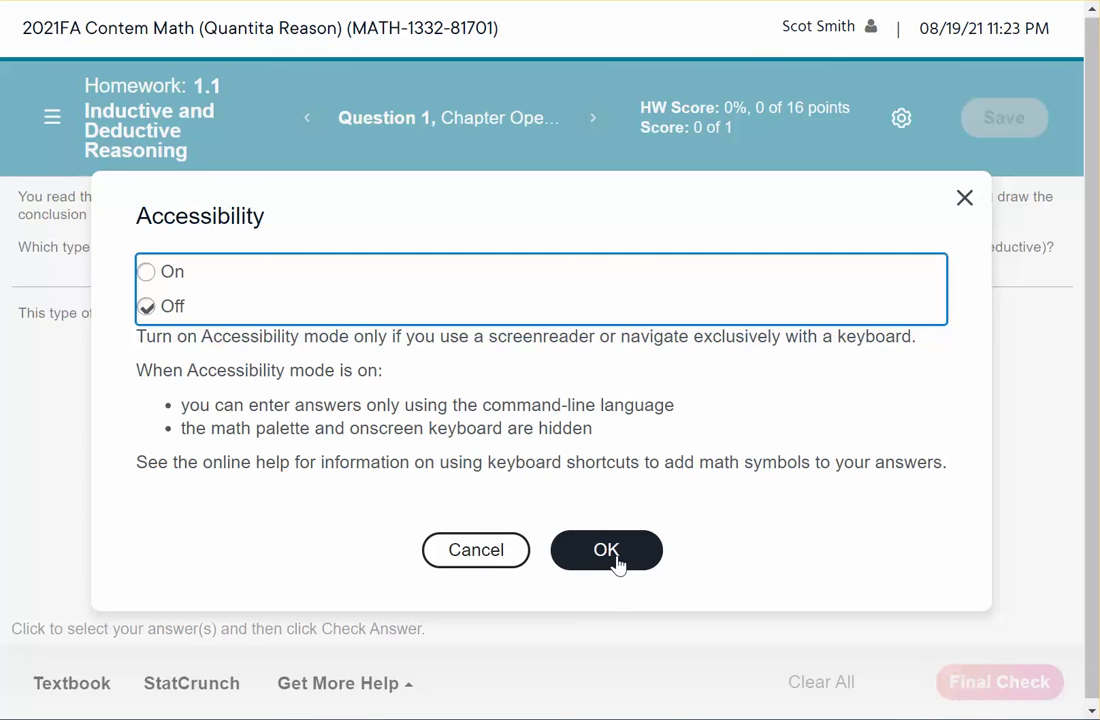
left_click(966, 199)
left_click(900, 120)
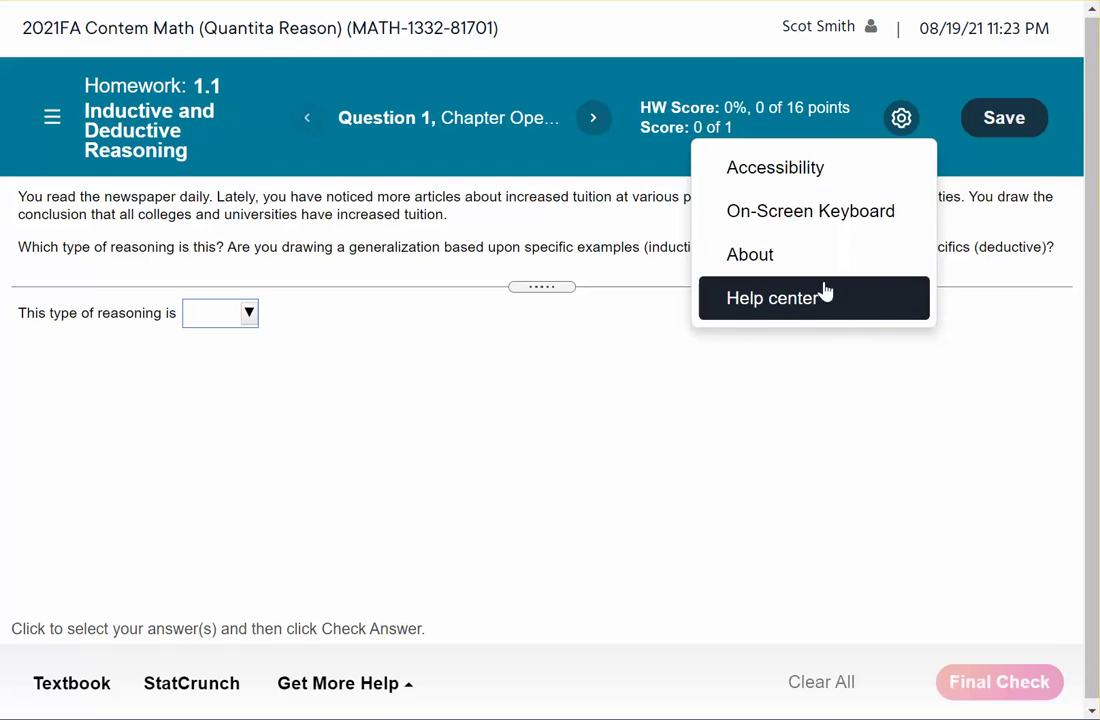
left_click(793, 388)
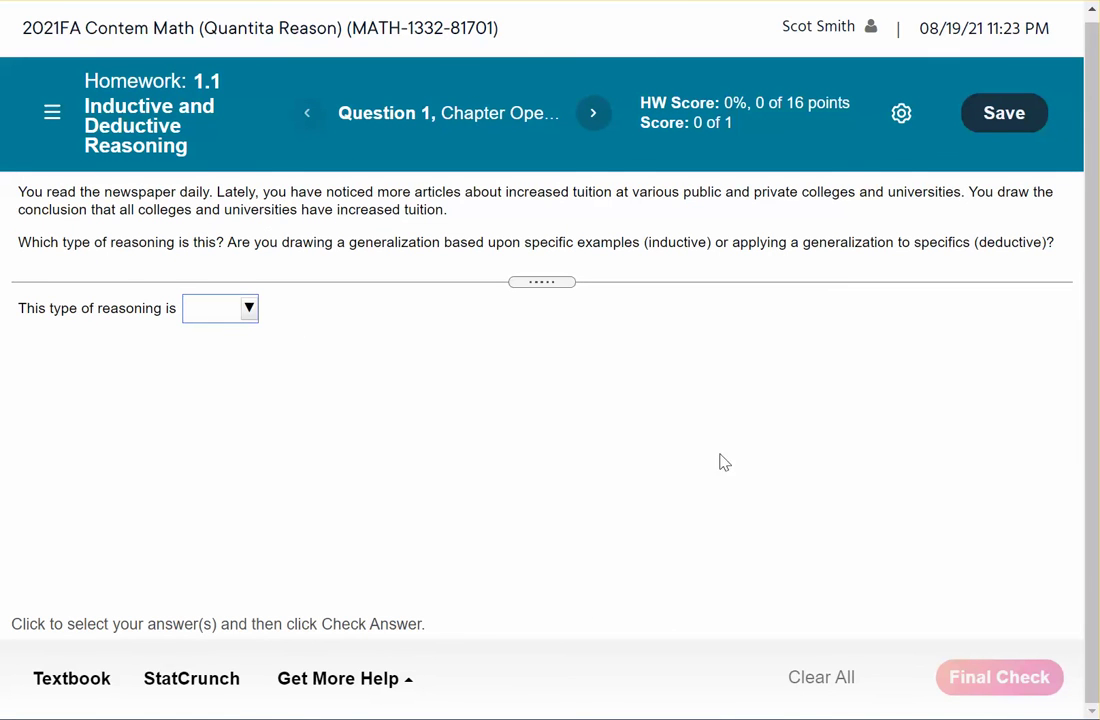
Step: Save the 1.1 homework and return to the assignment list
left_click(995, 121)
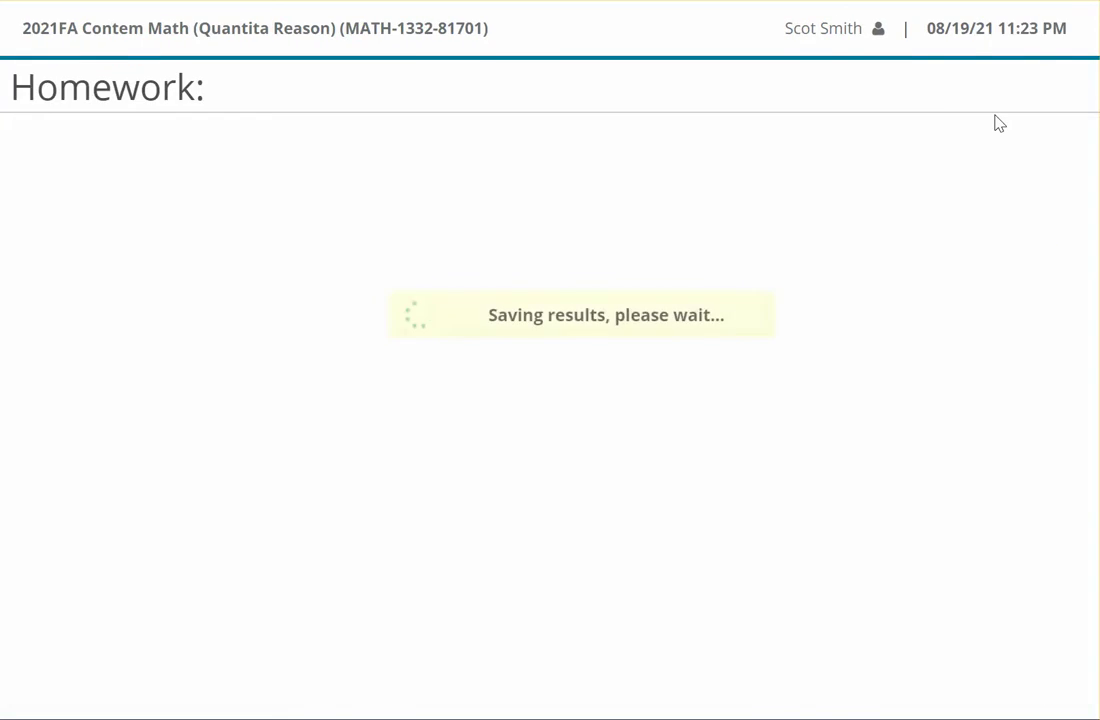
scroll(651, 516, "down", 5)
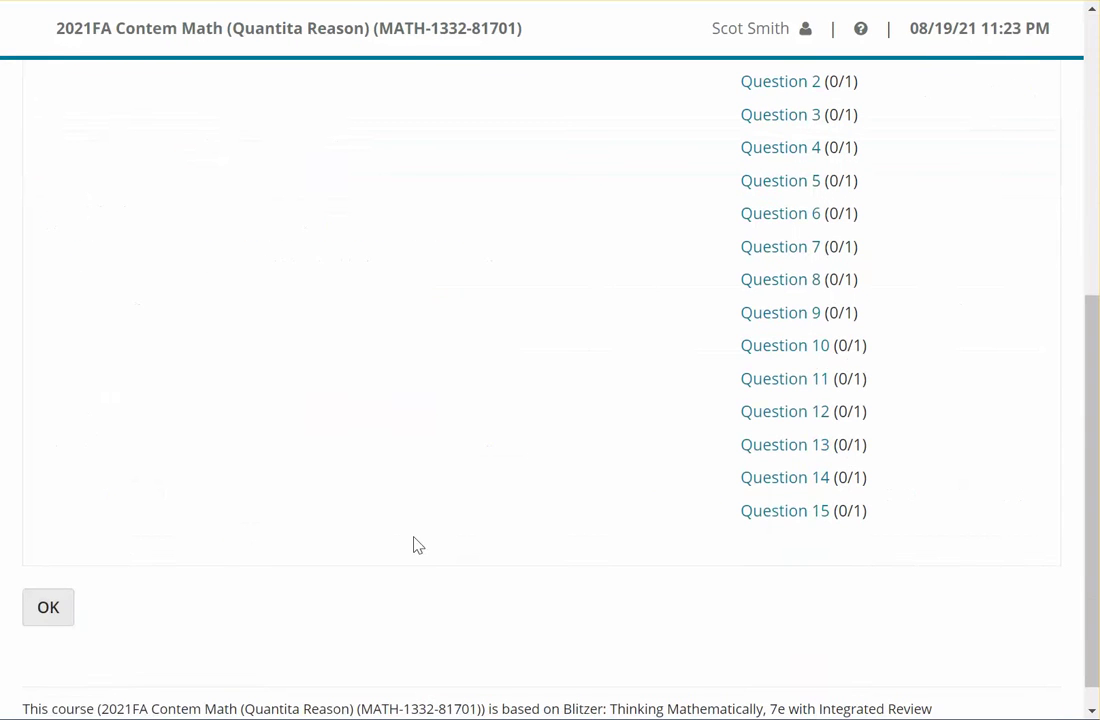
left_click(50, 612)
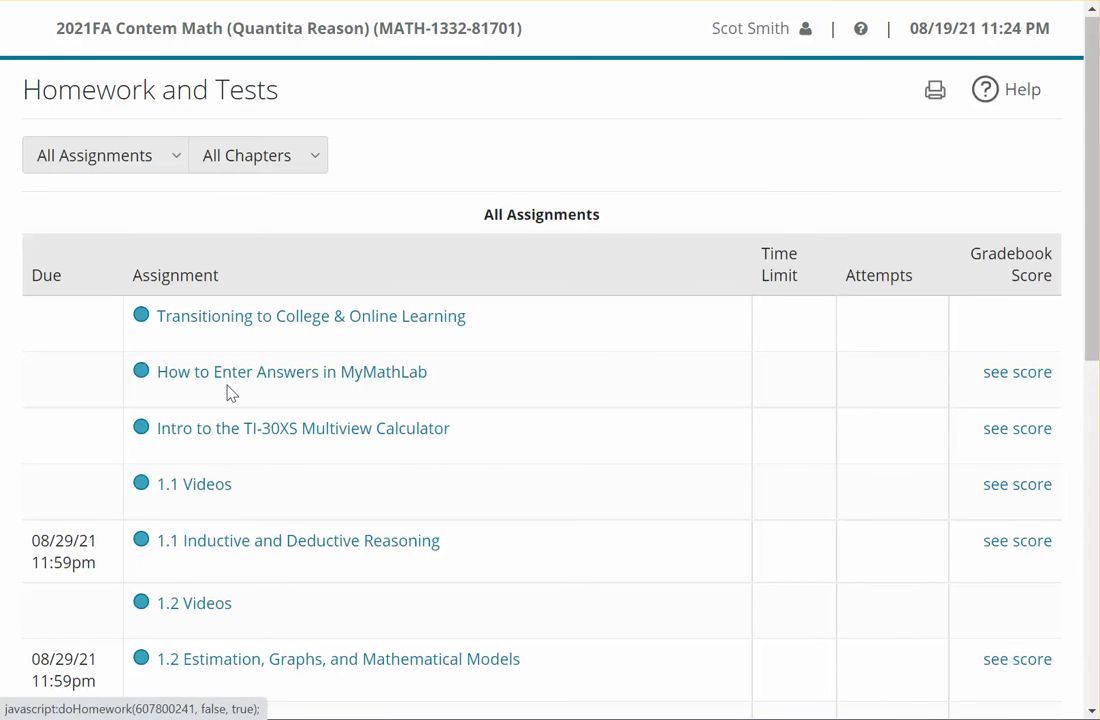
Step: Open the 1.2 Estimation, Graphs, and Mathematical Models homework and open Question 6
scroll(233, 404, "down", 5)
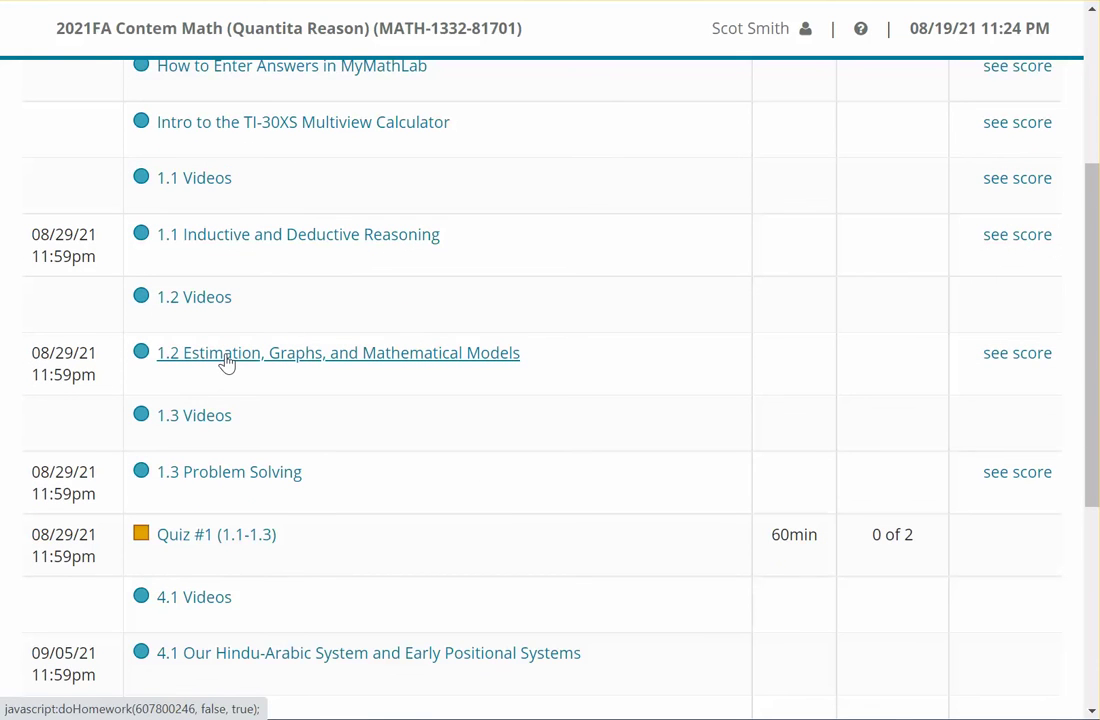
left_click(227, 363)
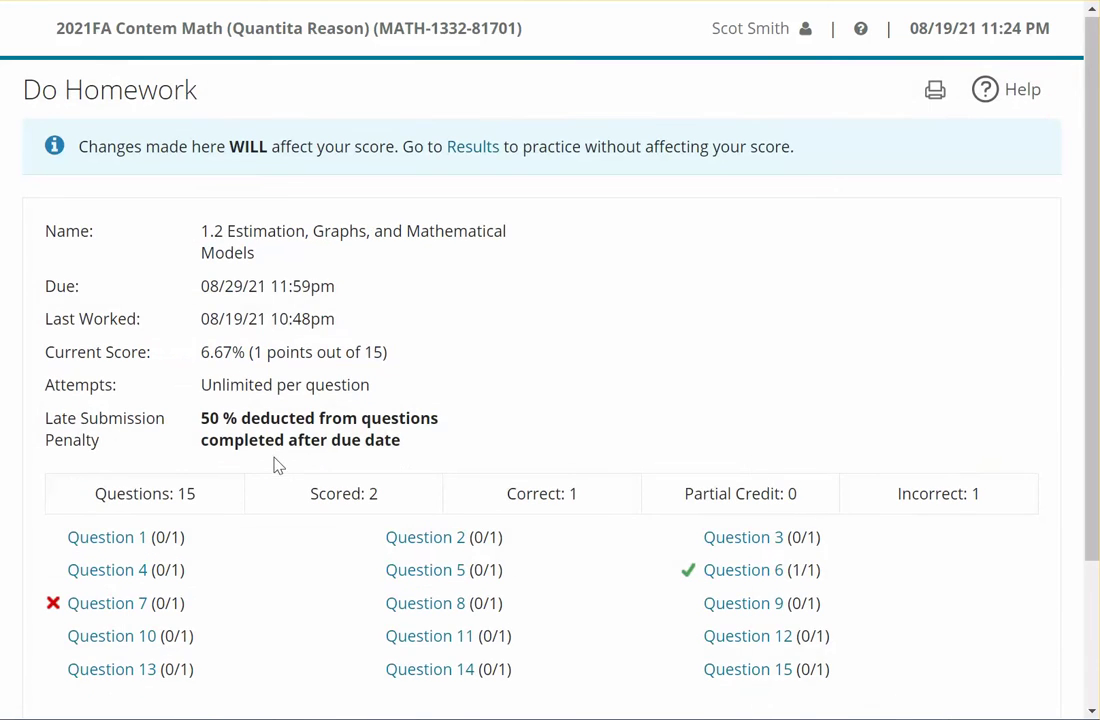
scroll(275, 462, "down", 3)
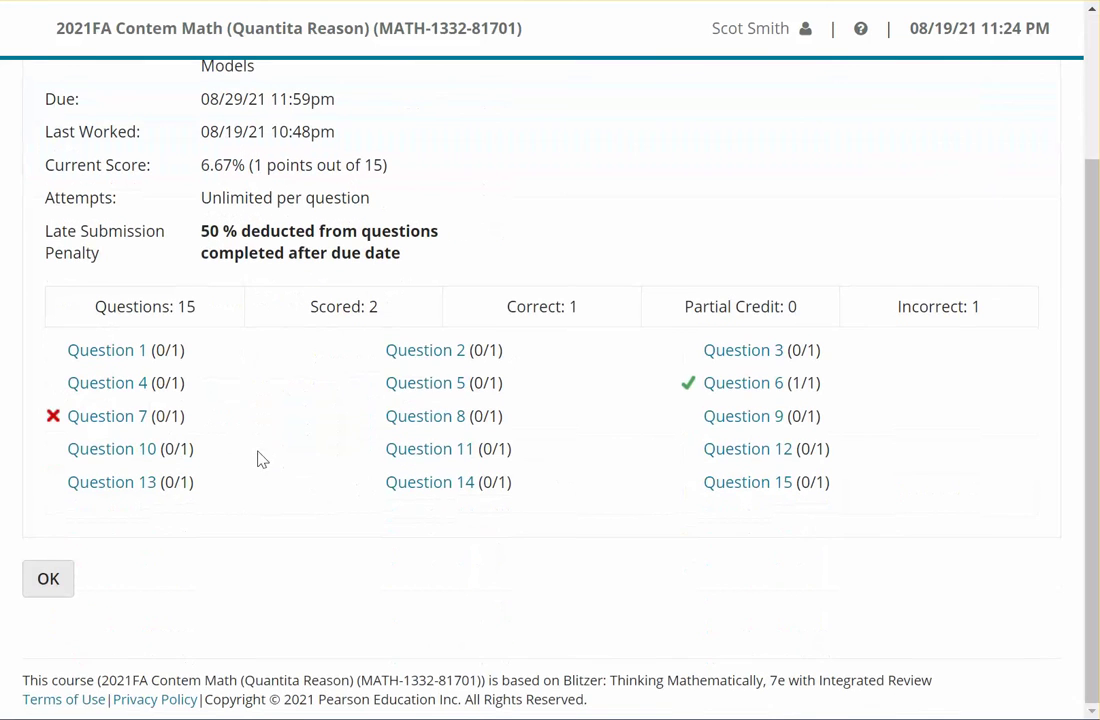
left_click(739, 392)
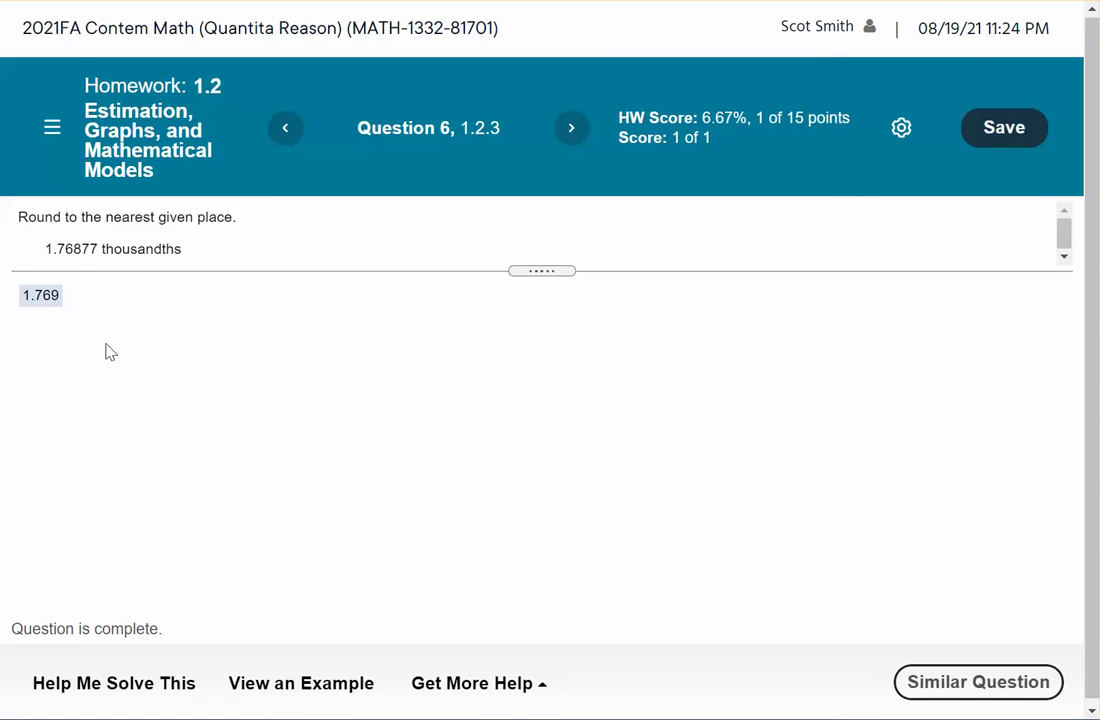
Step: Load a similar version of Question 6, submit 1.35 through the final check and save this attempt's score
left_click(933, 680)
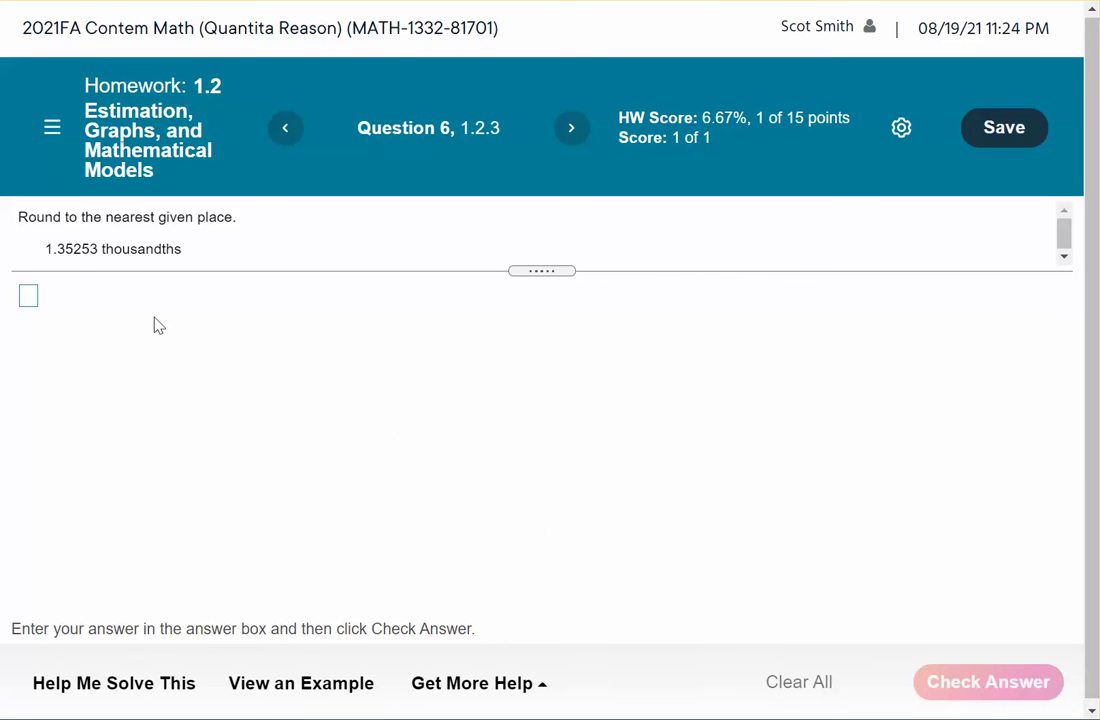
left_click(34, 304)
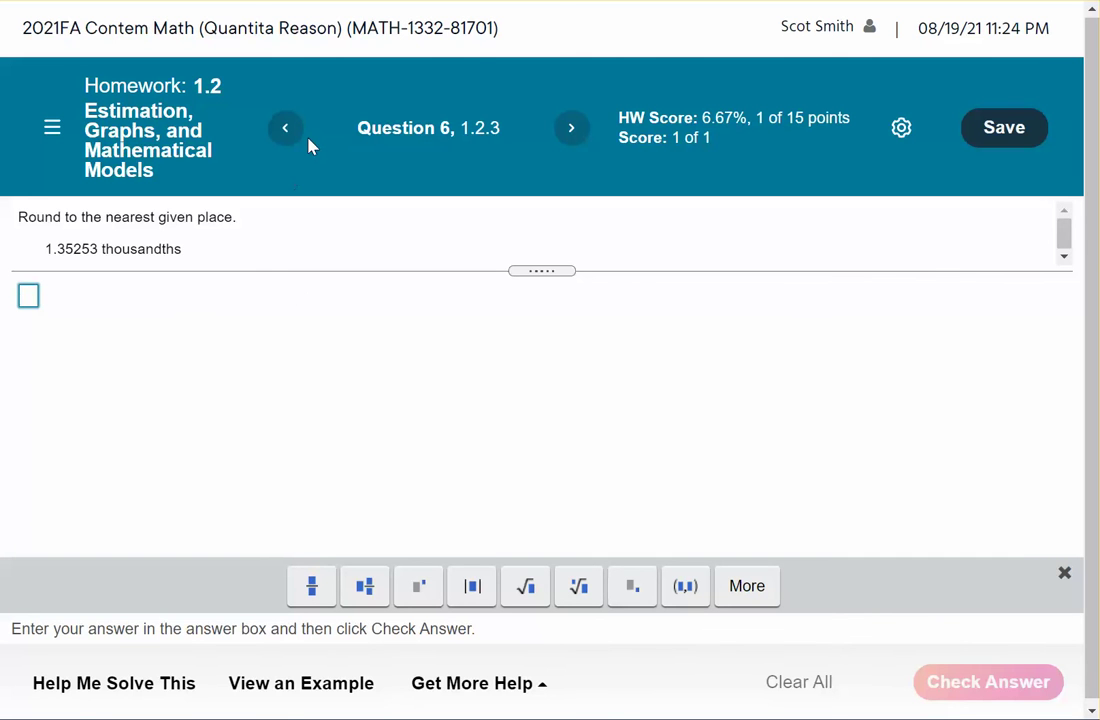
type("1.35")
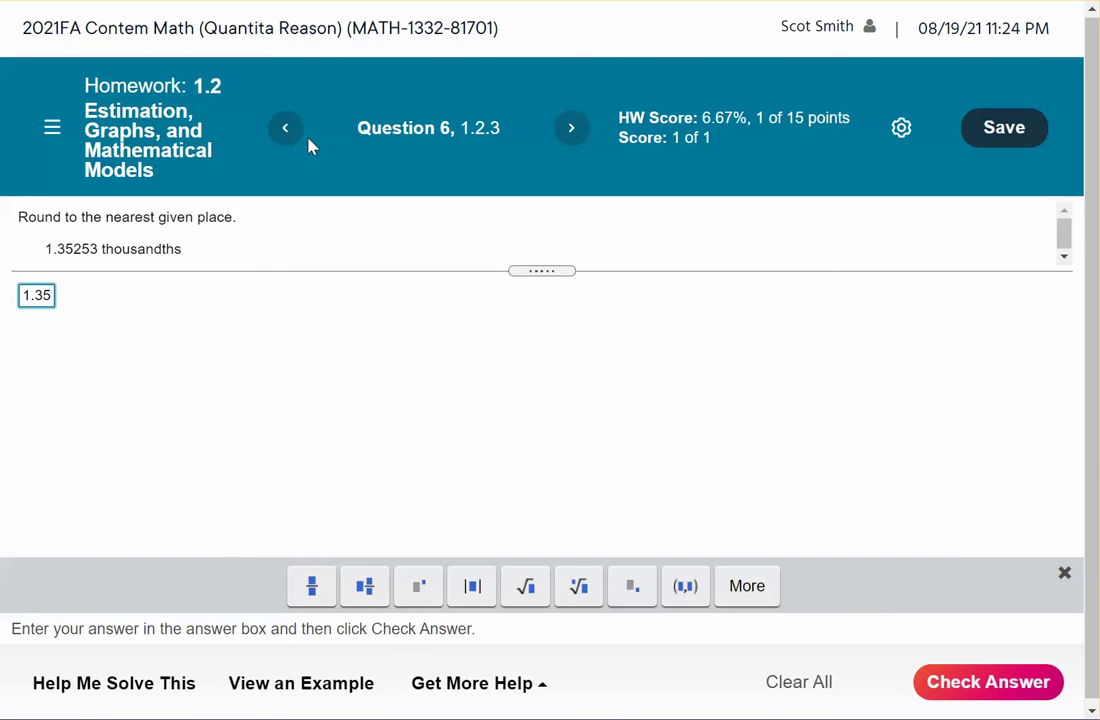
left_click(1040, 697)
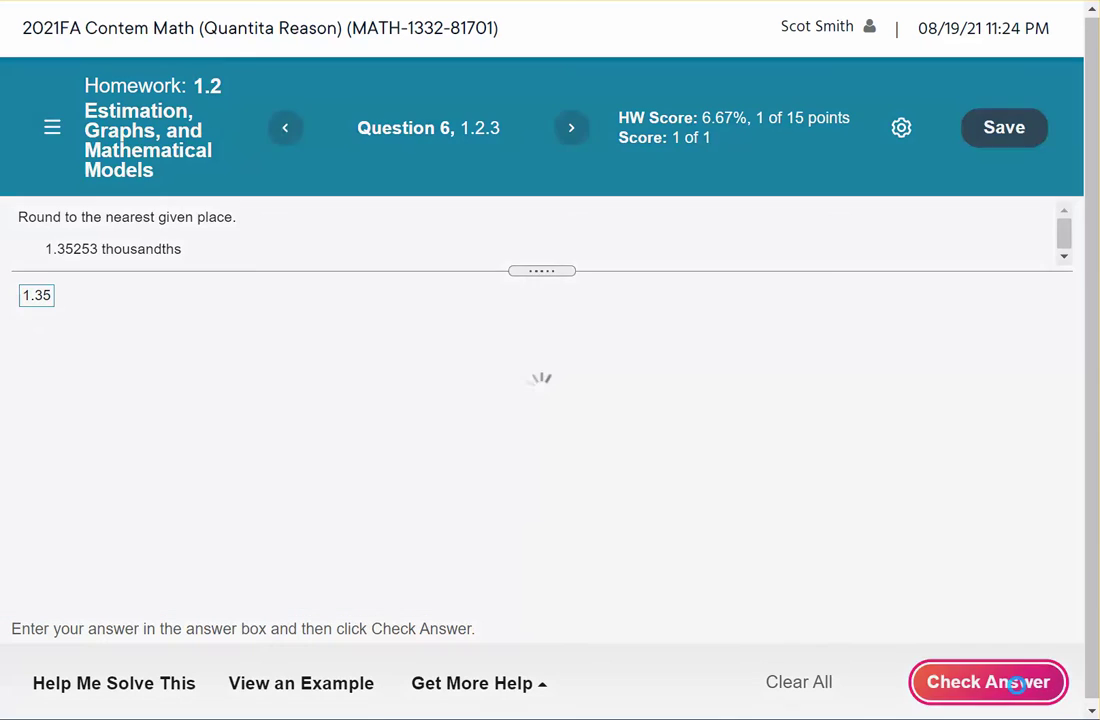
left_click(521, 470)
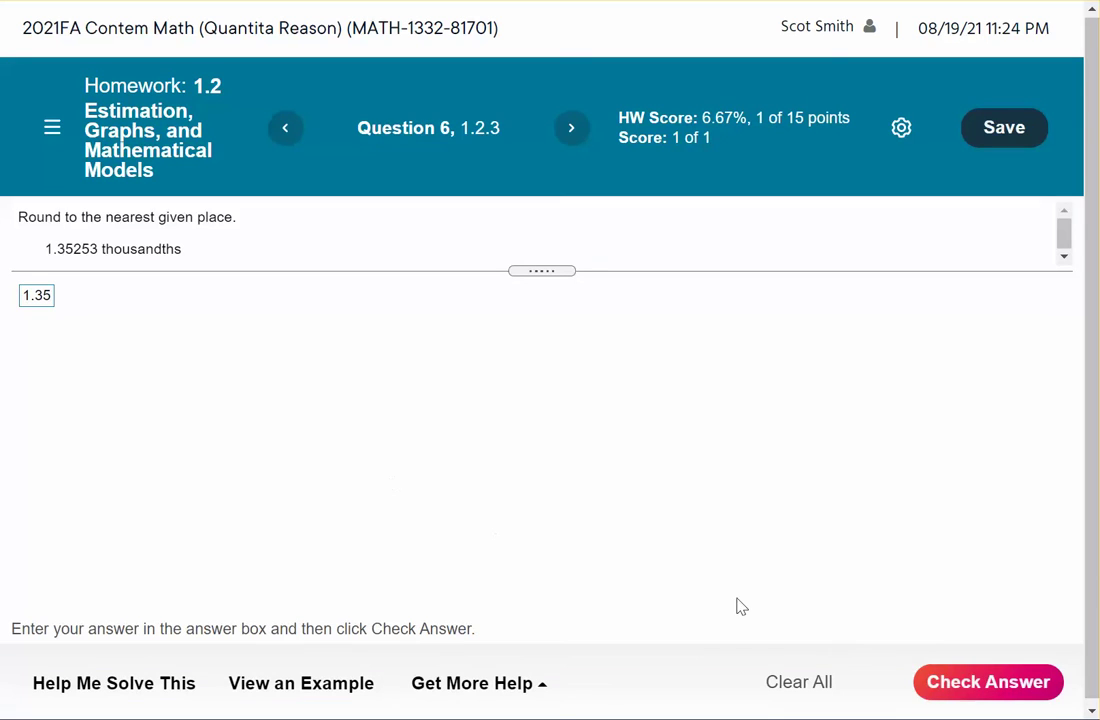
left_click(982, 680)
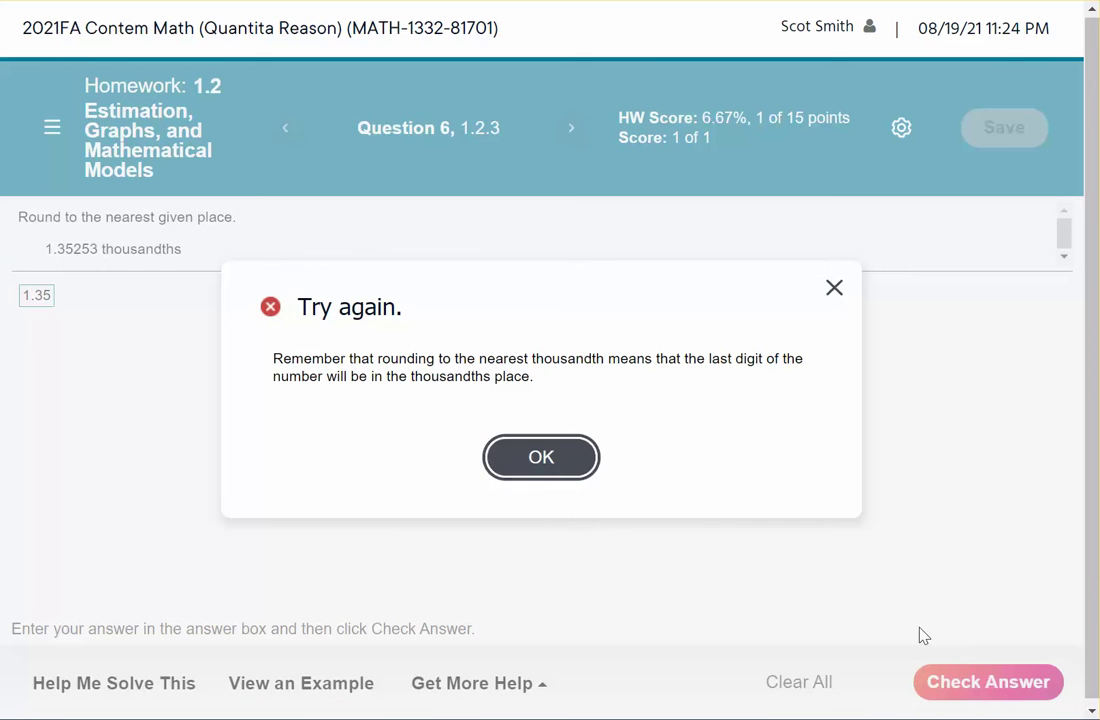
left_click(525, 472)
left_click(1005, 690)
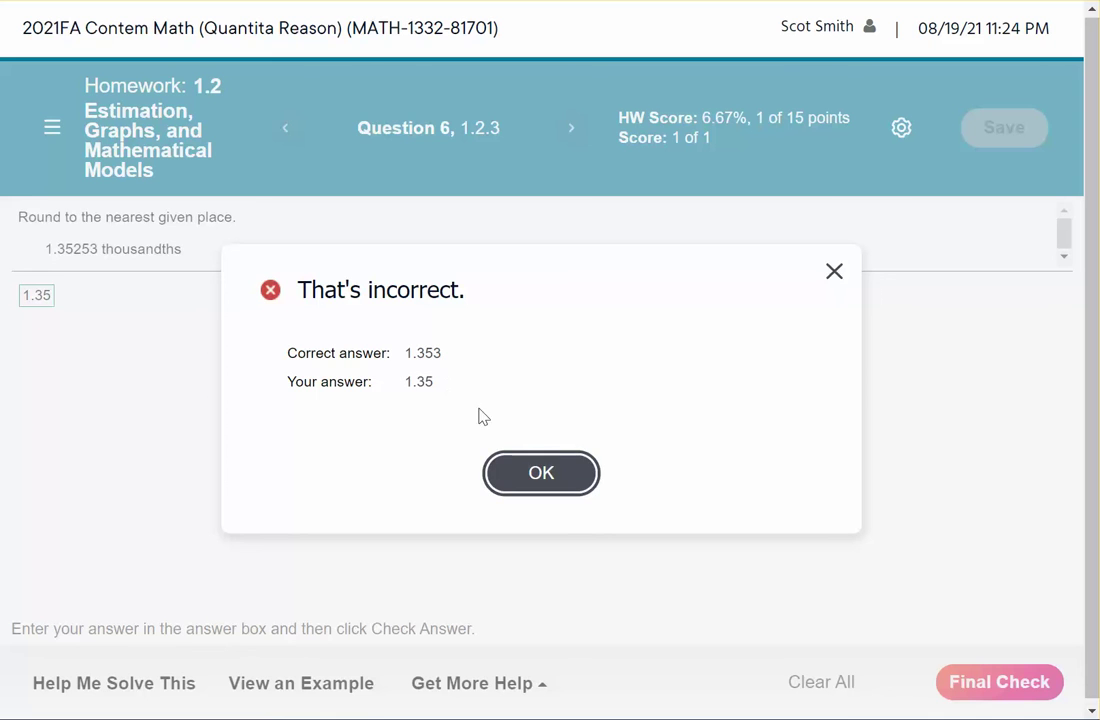
left_click(541, 474)
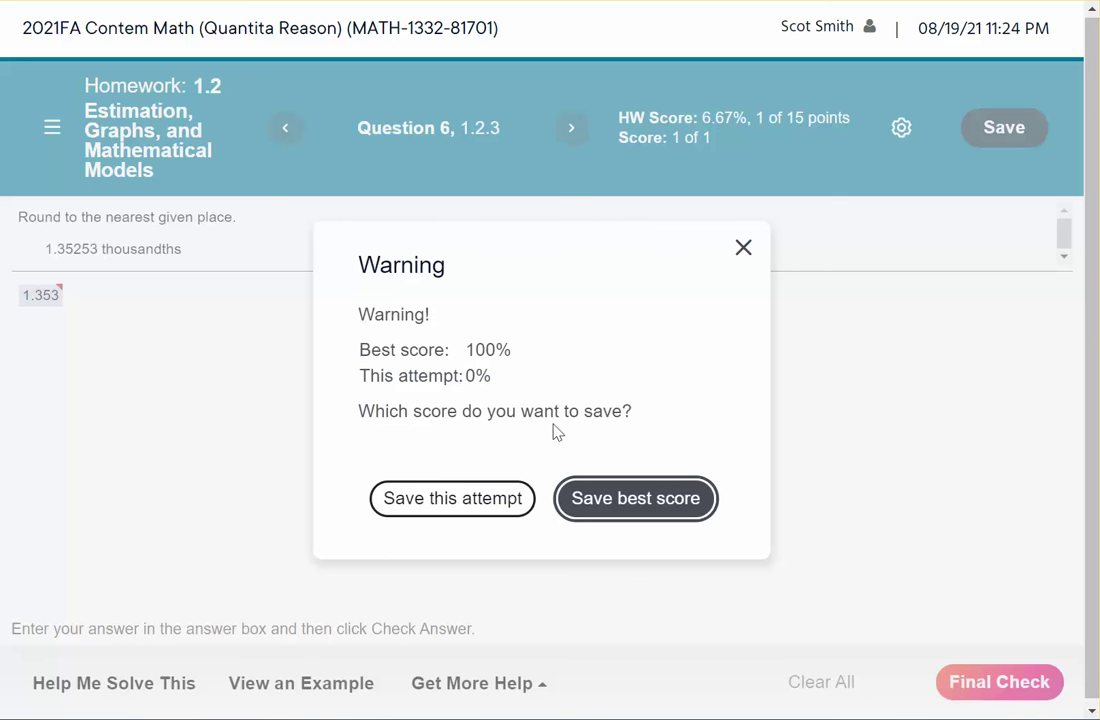
left_click(444, 520)
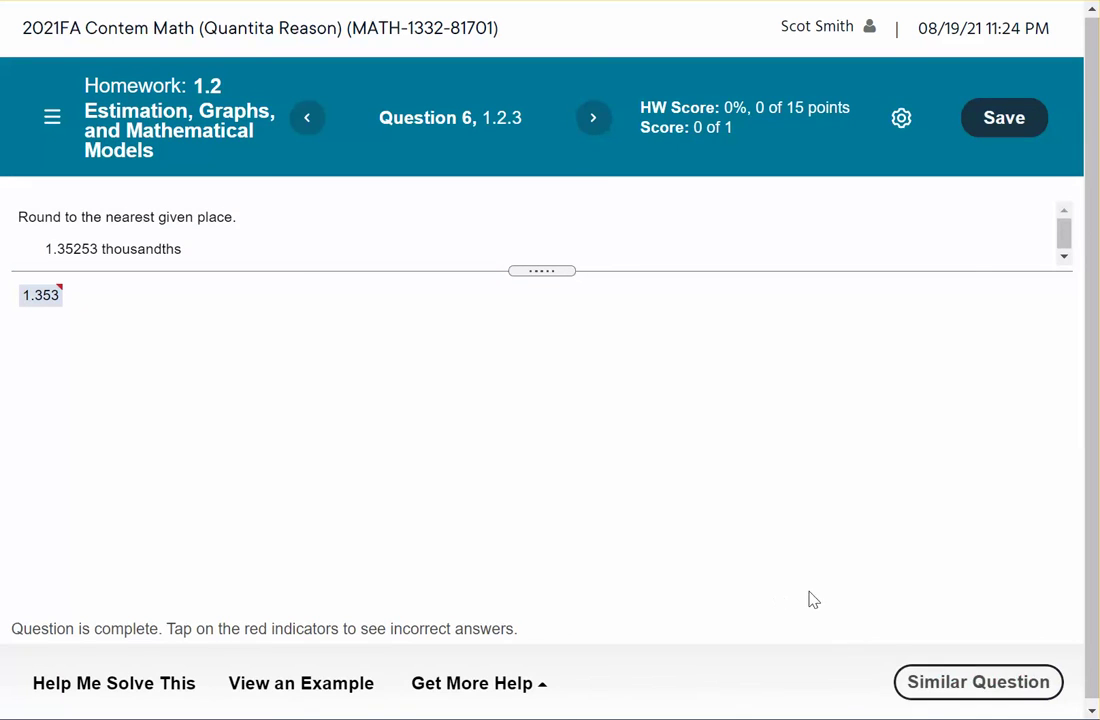
Step: Advance to Question 7, check the question scores in the homework overview and reopen Question 6 from it
left_click(593, 118)
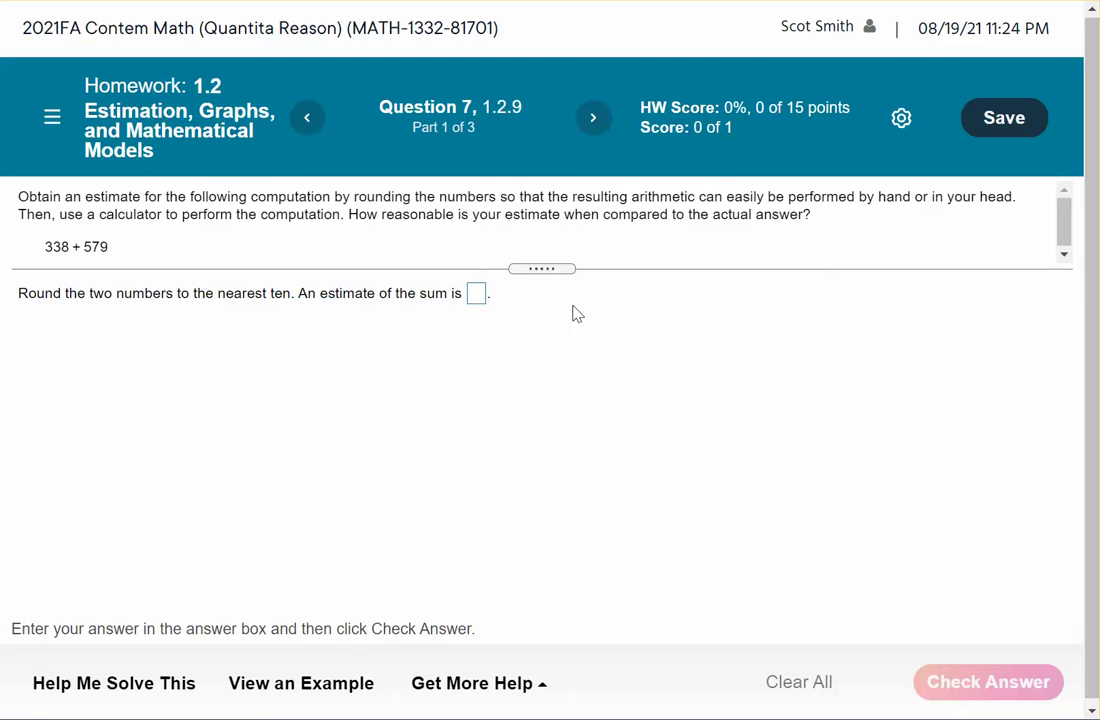
left_click(51, 117)
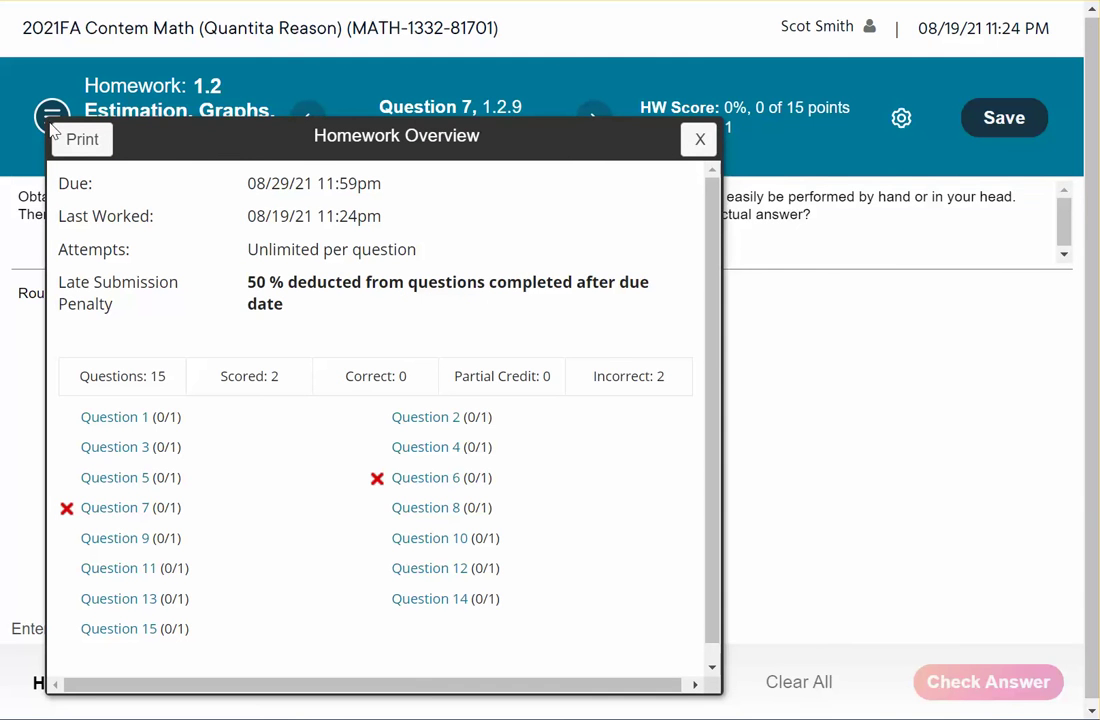
left_click(418, 479)
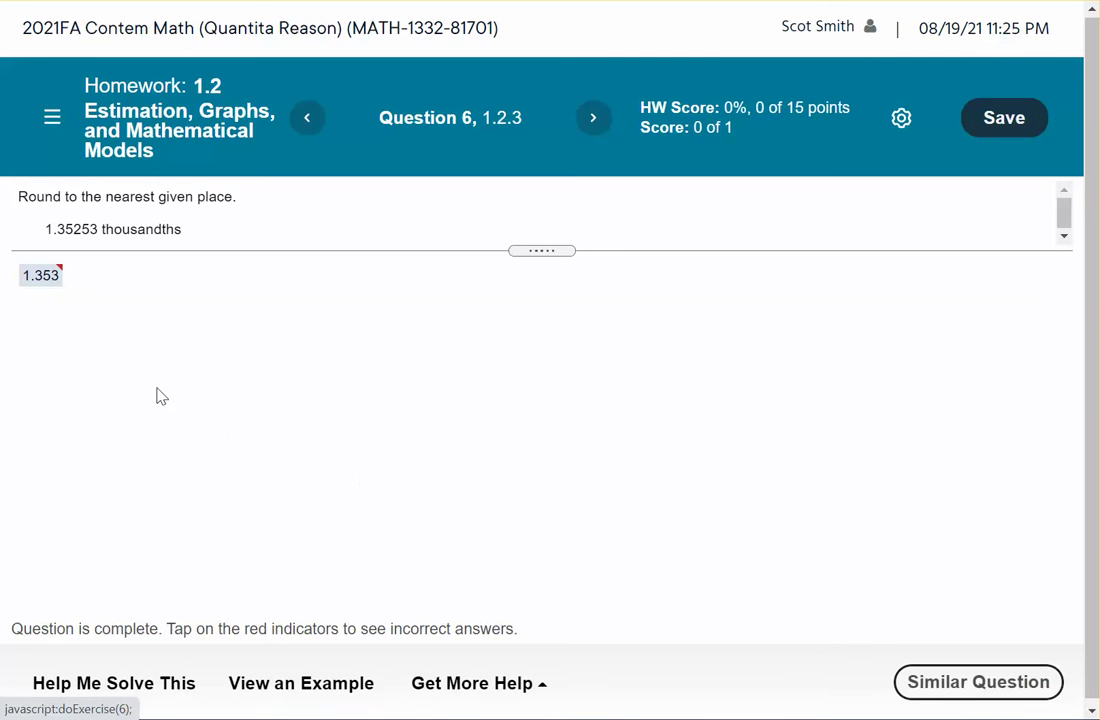
left_click(53, 278)
left_click(252, 312)
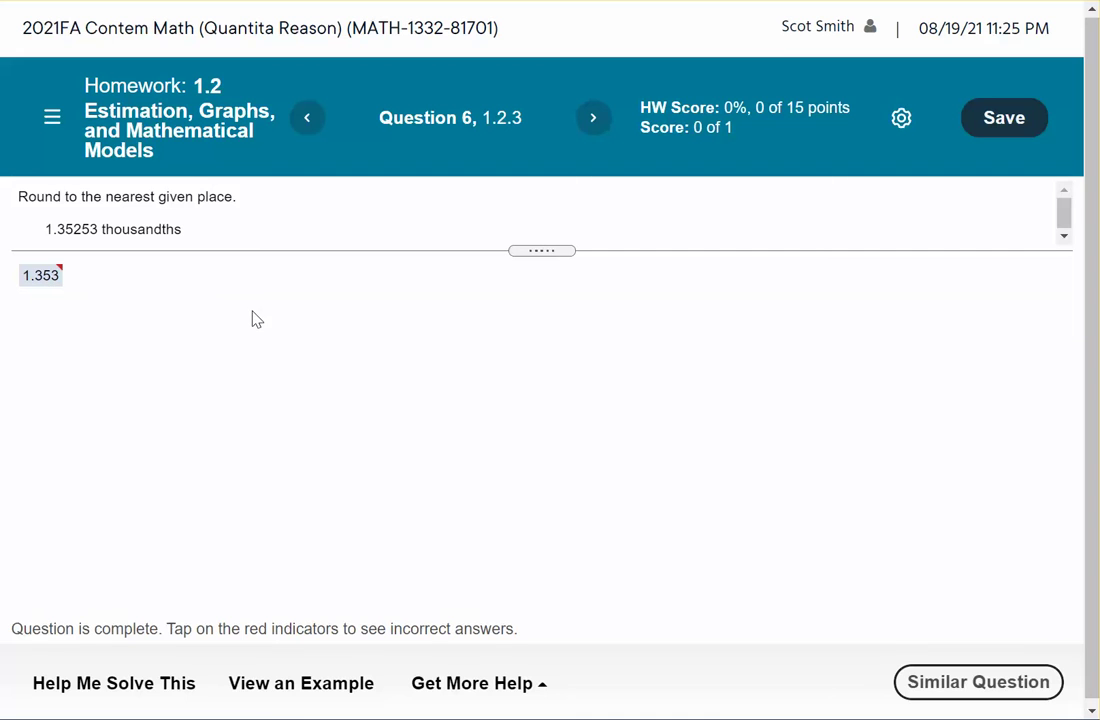
Step: Load another similar version of Question 6, submit 1.344 as the answer and continue to Question 7
left_click(977, 684)
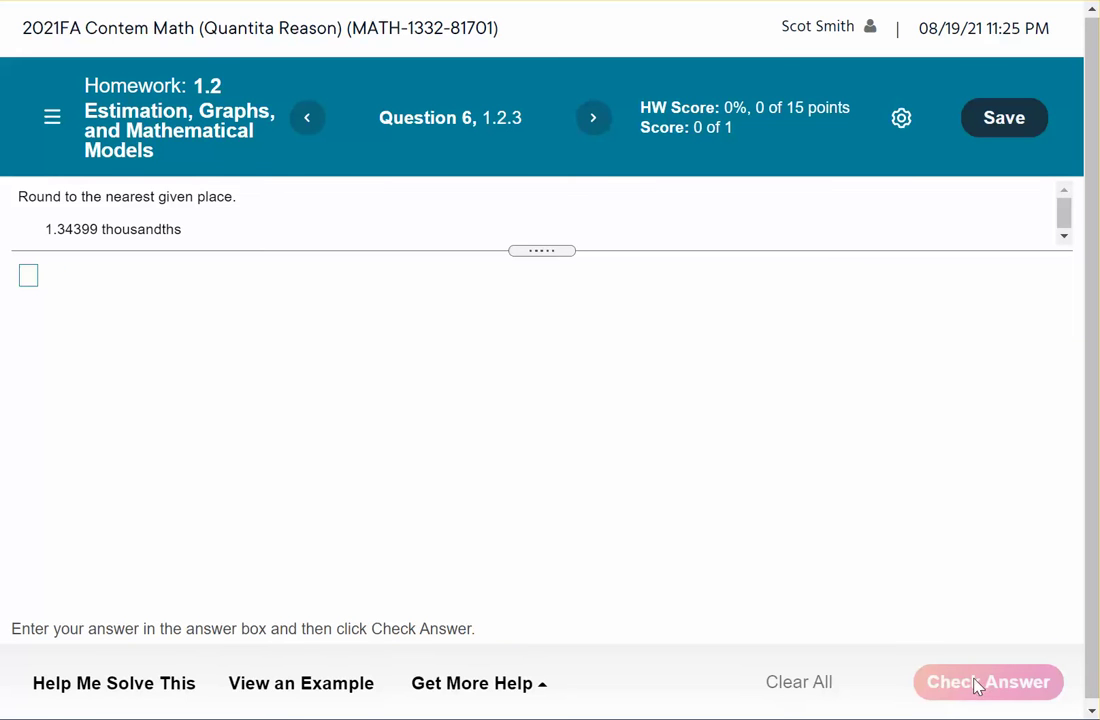
left_click(32, 280)
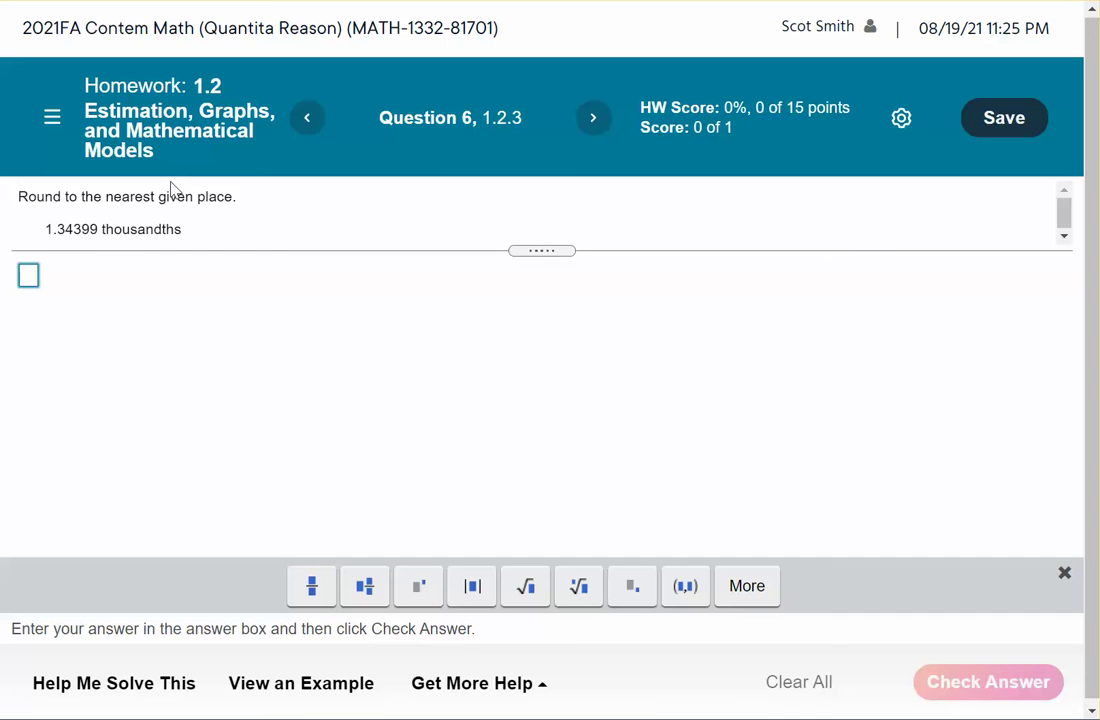
type("1.344")
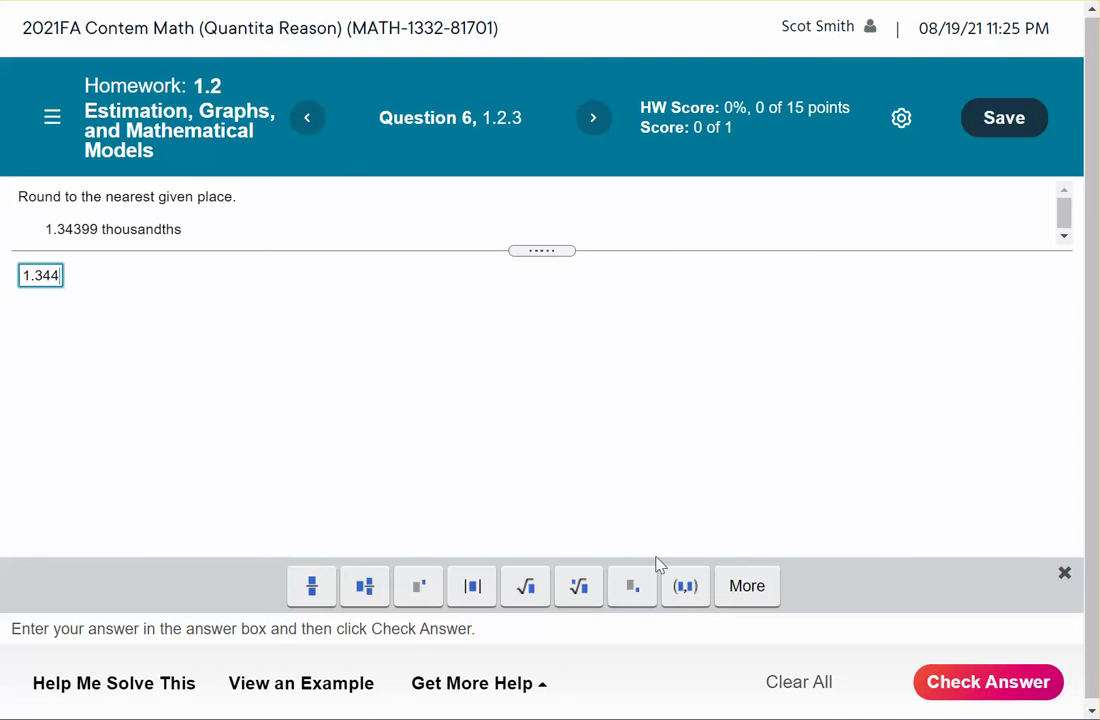
left_click(970, 681)
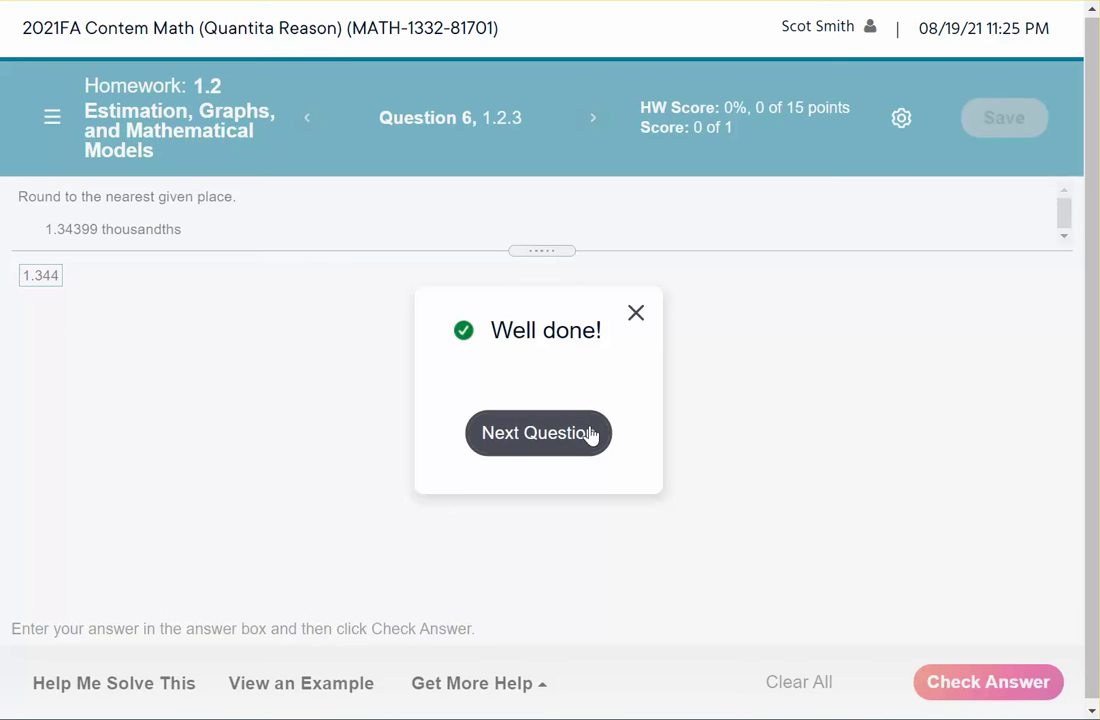
left_click(594, 438)
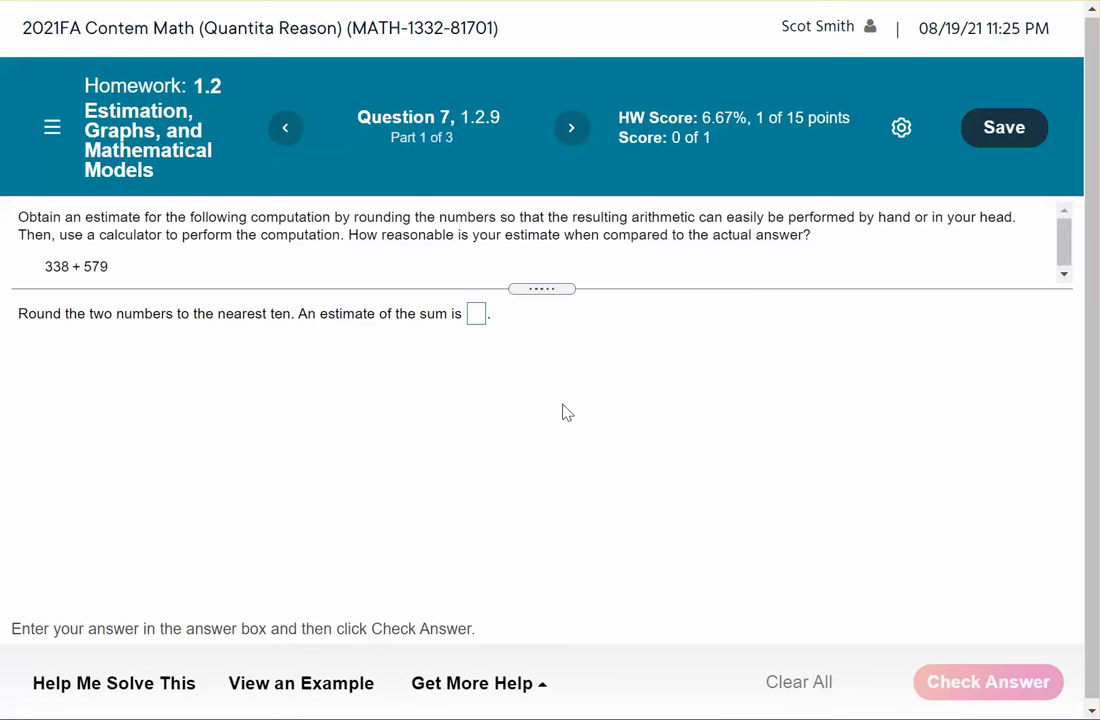
Step: Review the question scores in the homework overview, and view the textbook section offered as help for Question 7
left_click(53, 128)
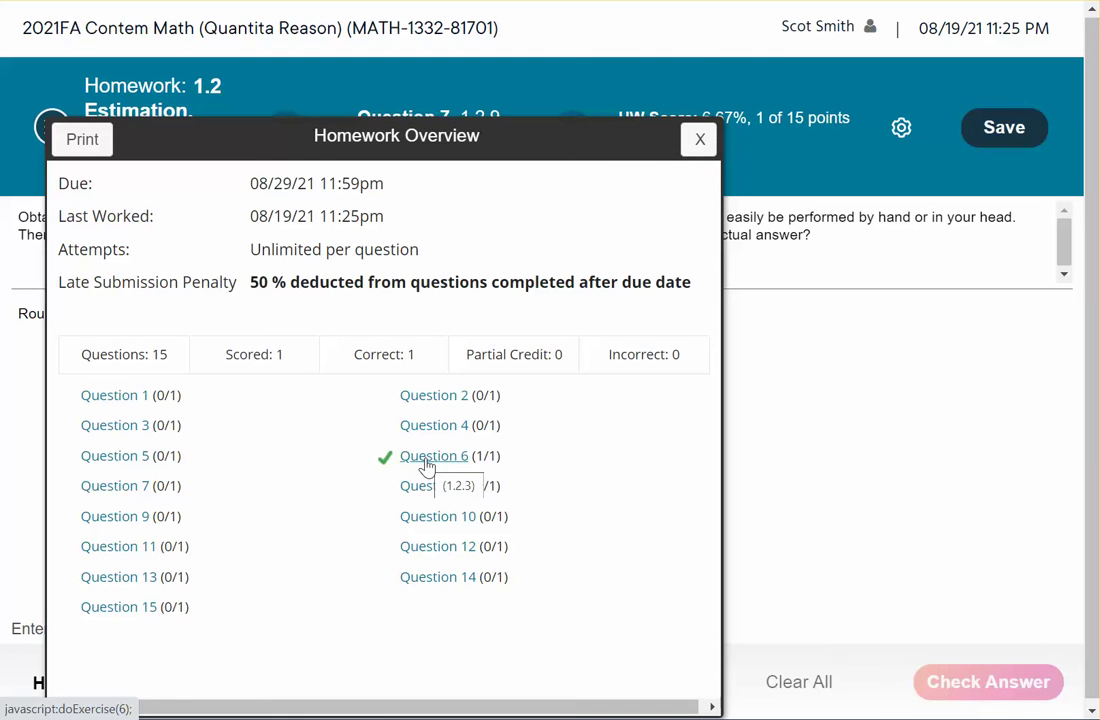
left_click(699, 141)
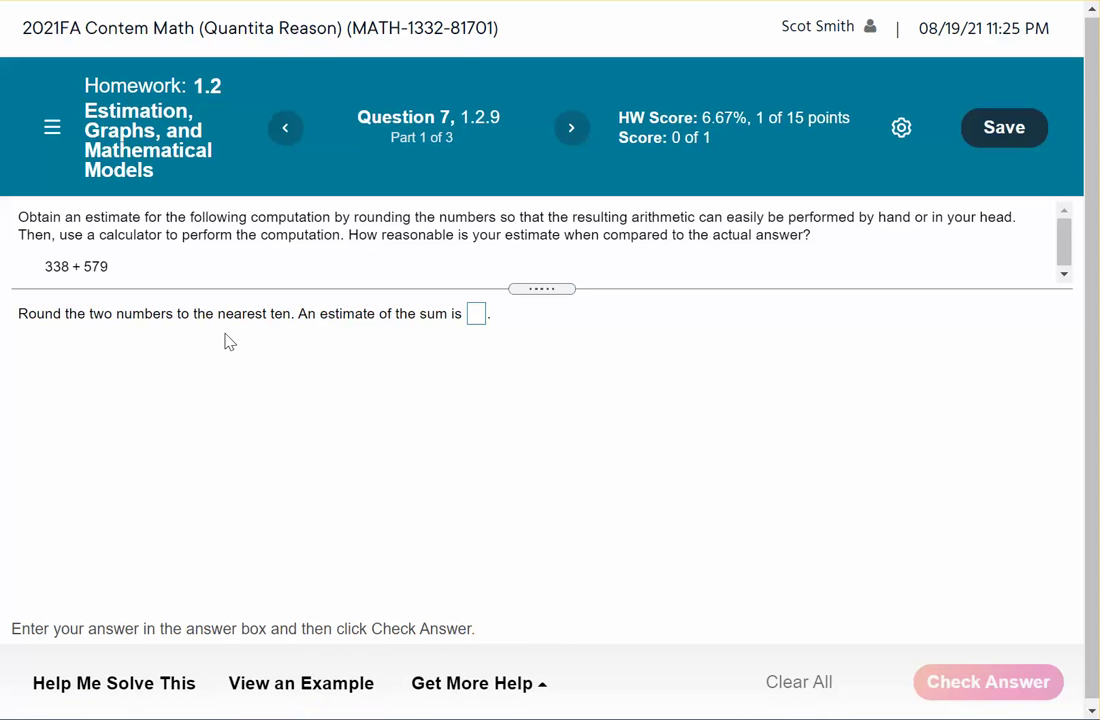
left_click(532, 682)
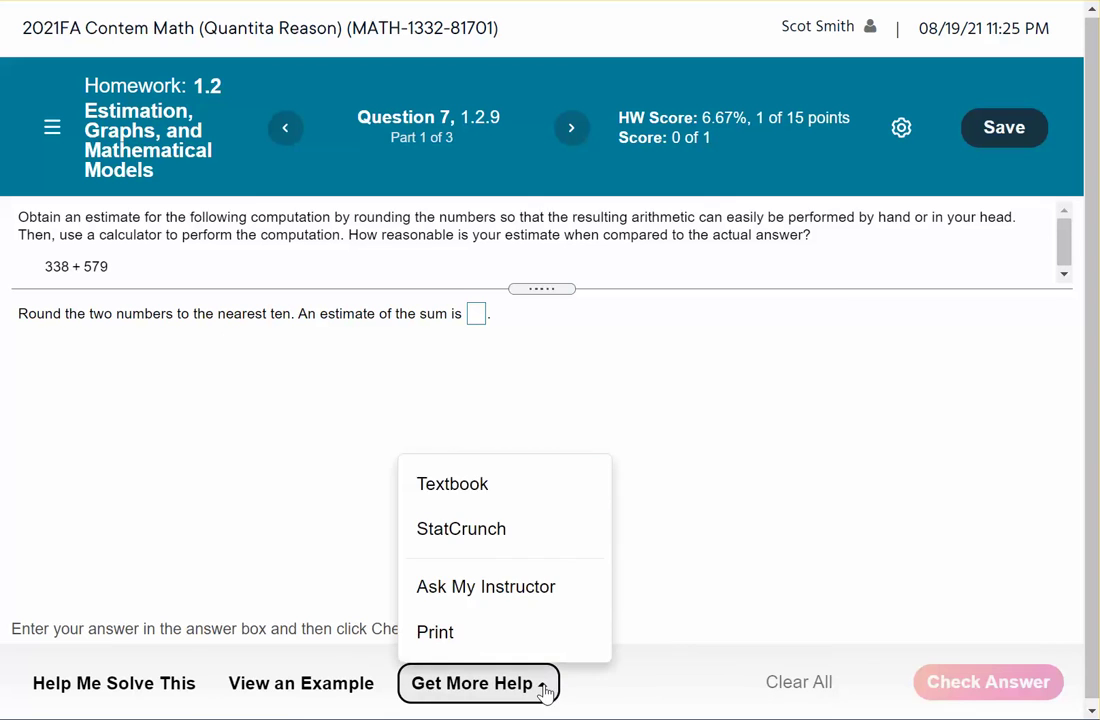
left_click(466, 497)
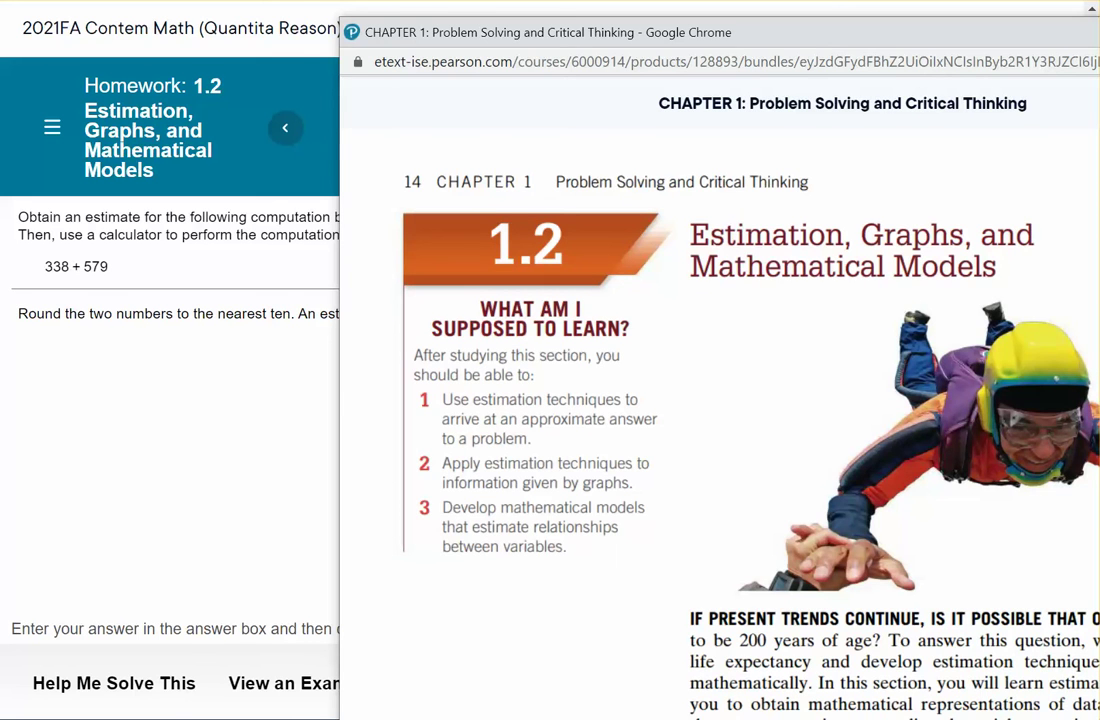
key("ctrl+w")
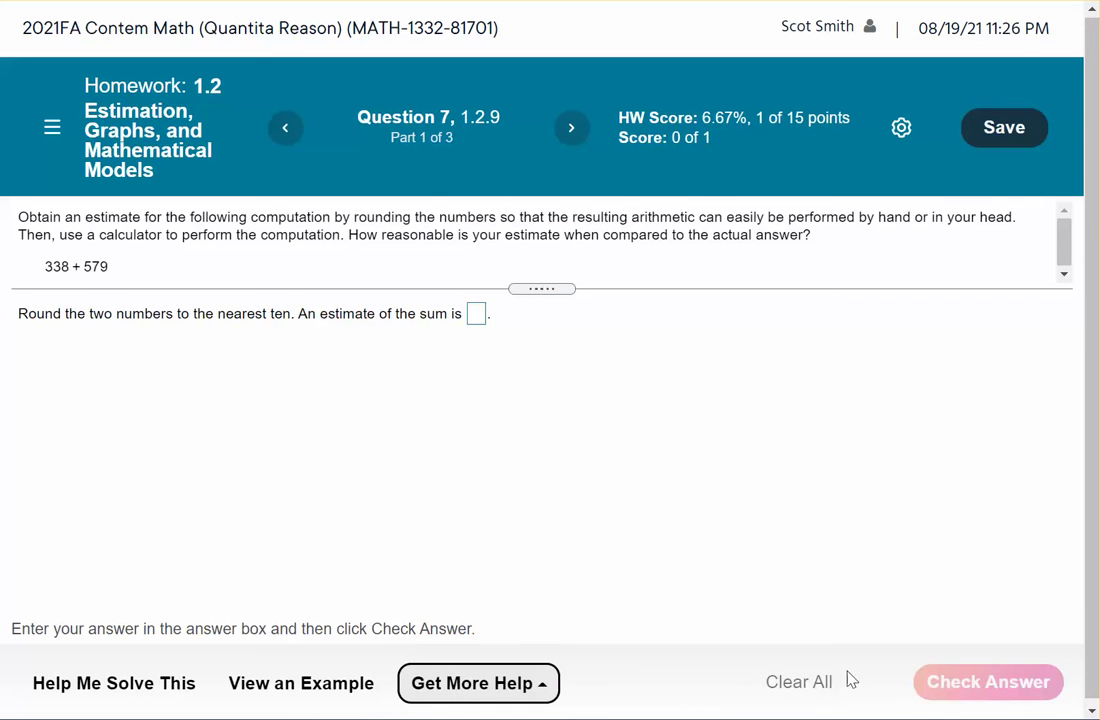
Step: View the Ask My Instructor message form for Question 7 and close it without sending a message
left_click(503, 683)
left_click(473, 587)
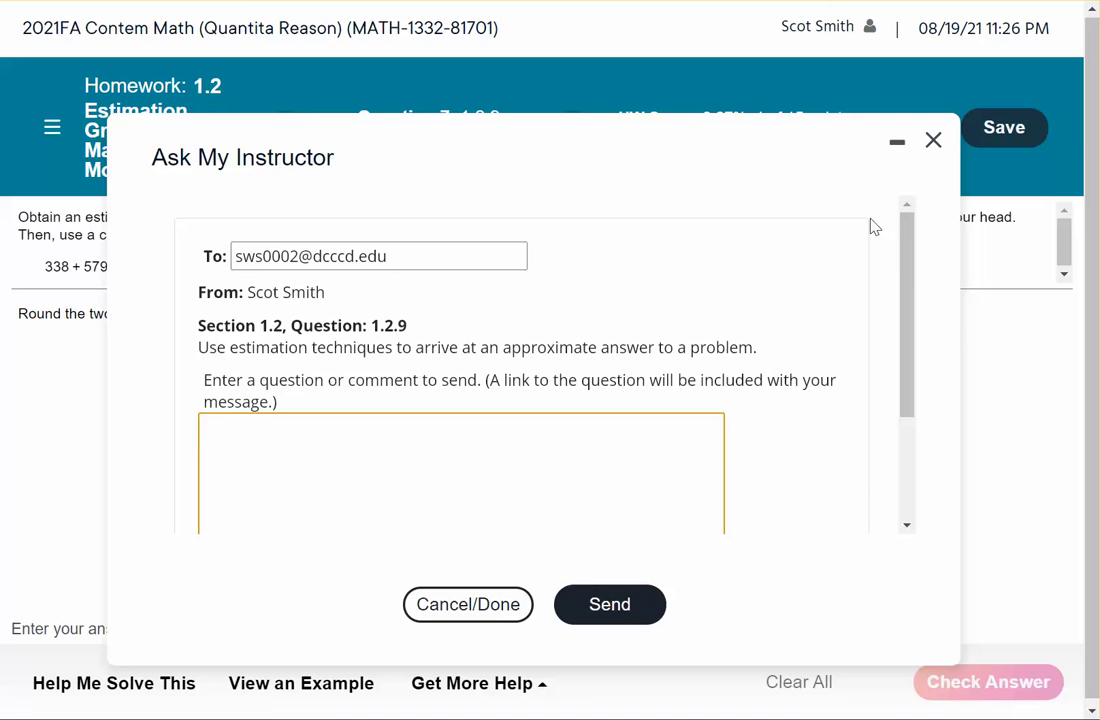
left_click(933, 141)
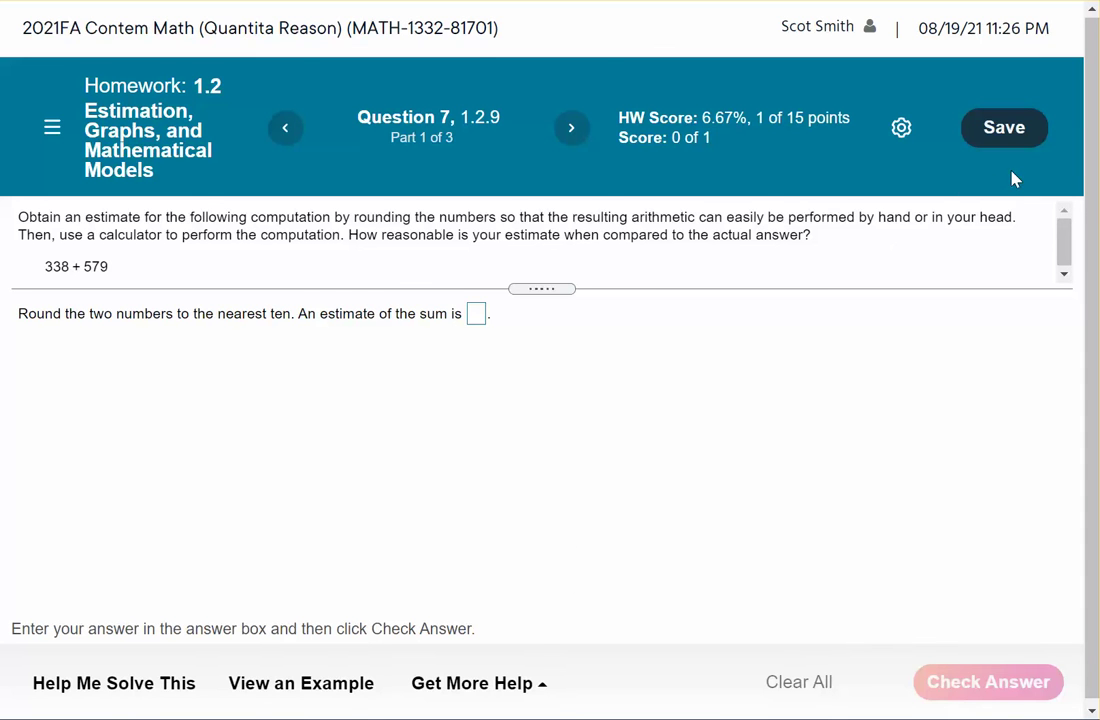
Step: Leave the 1.2 homework without saving and return to the MyLab Math content page in the Blackboard course
scroll(630, 483, "down", 1)
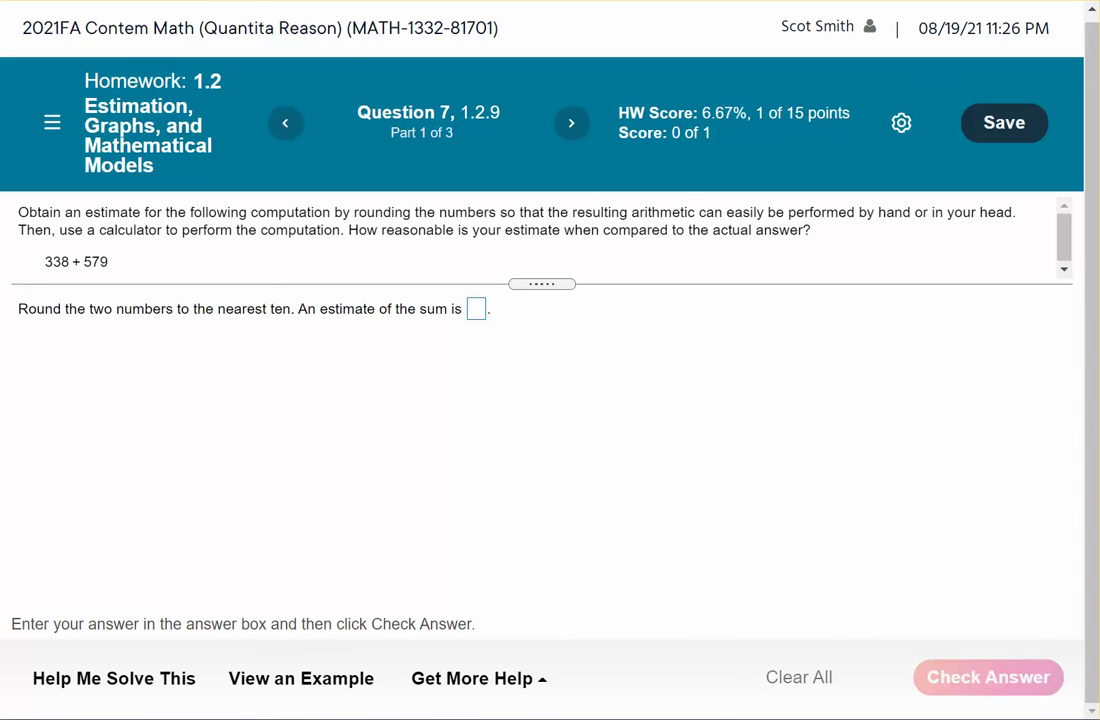
key("ctrl+w")
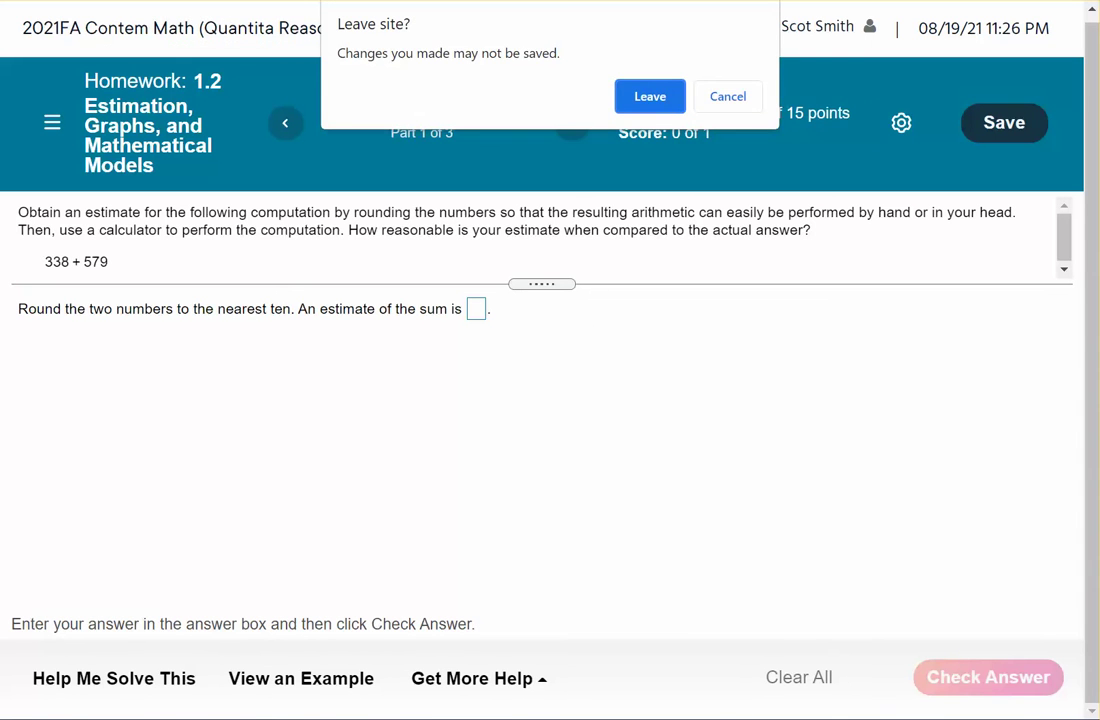
left_click(652, 100)
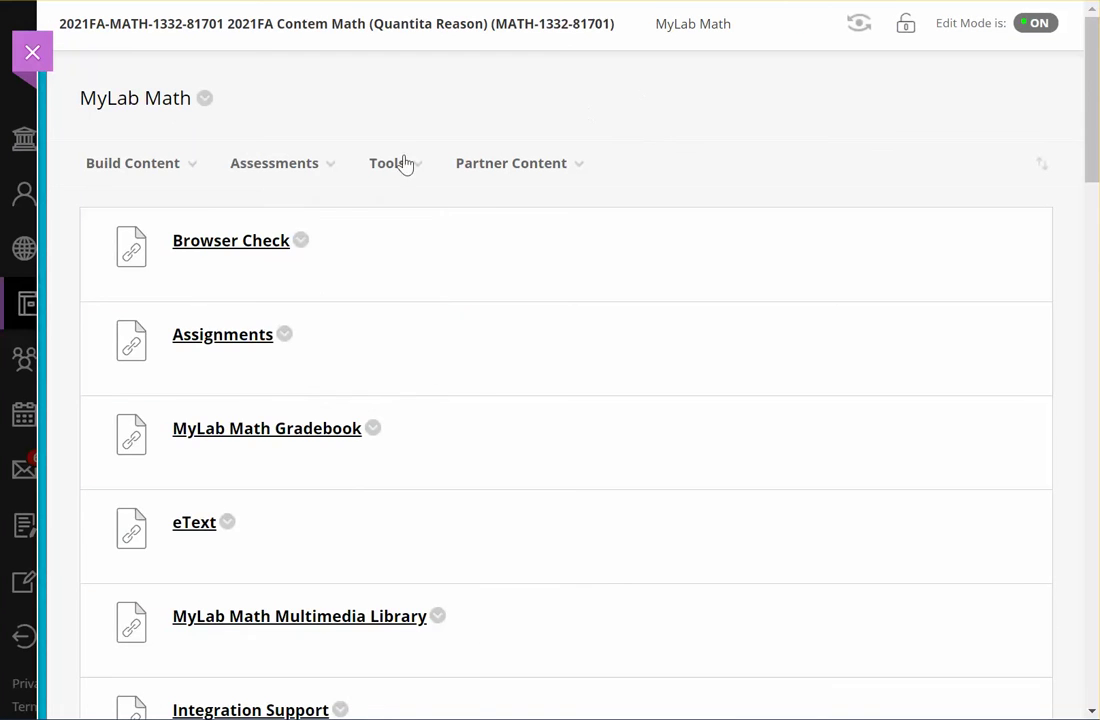
left_click(135, 163)
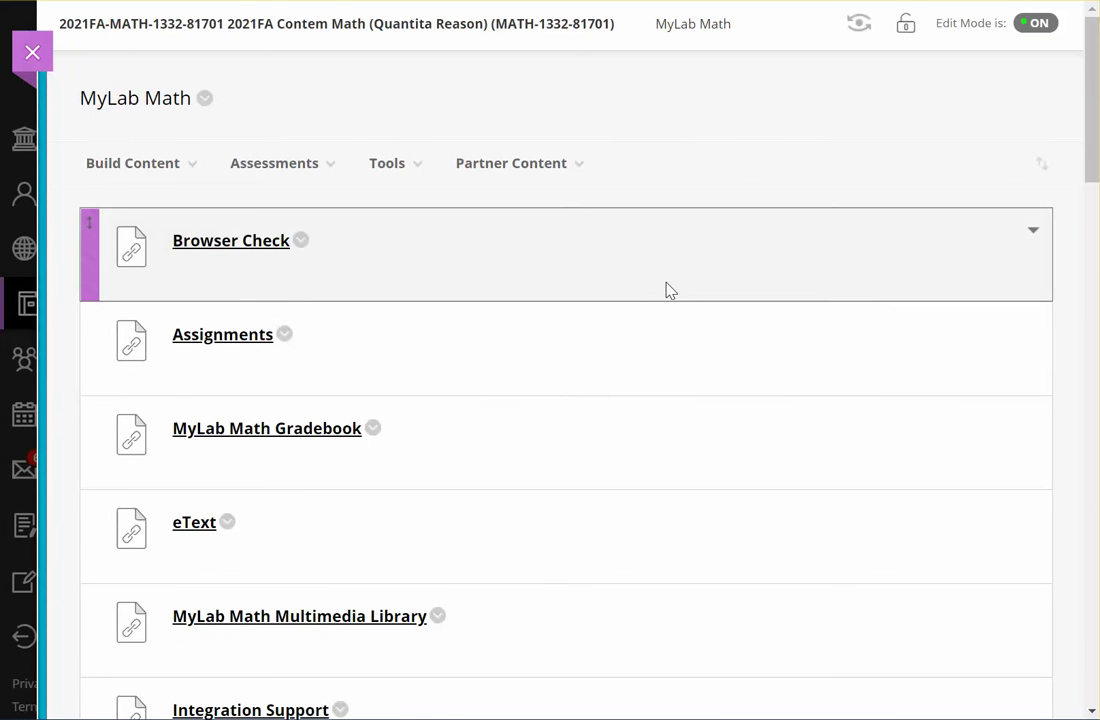